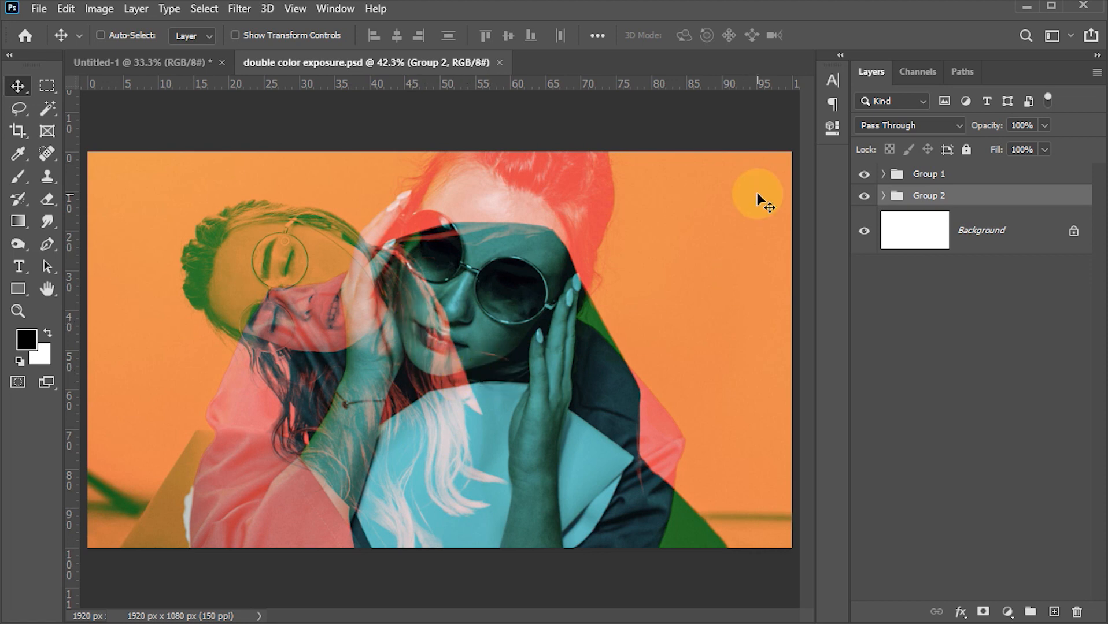
- Hide Group 1 to view the artwork in Group 2, and show Group 1 again
click(863, 175)
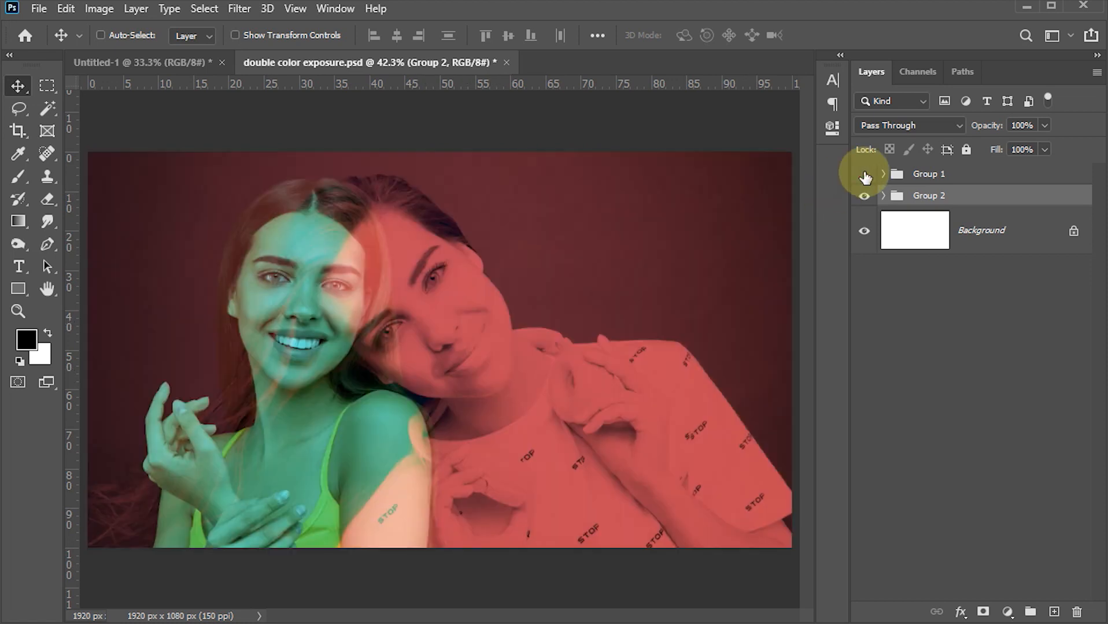
click(863, 175)
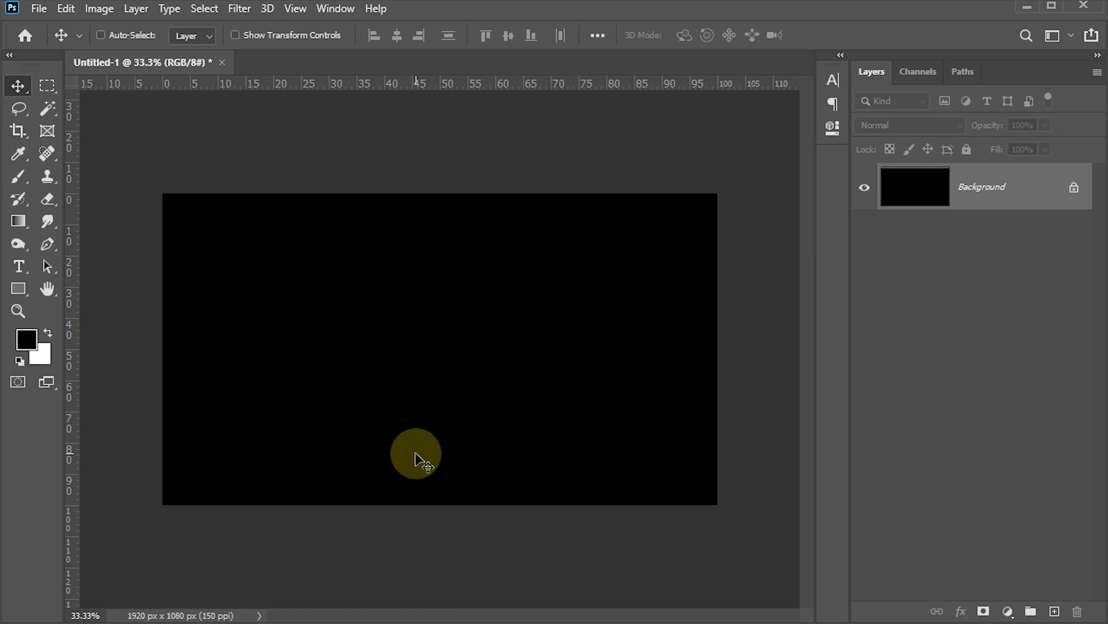
- Create a new 1920 x 1080 px RGB document at 150 pixels/inch with a white background
click(38, 10)
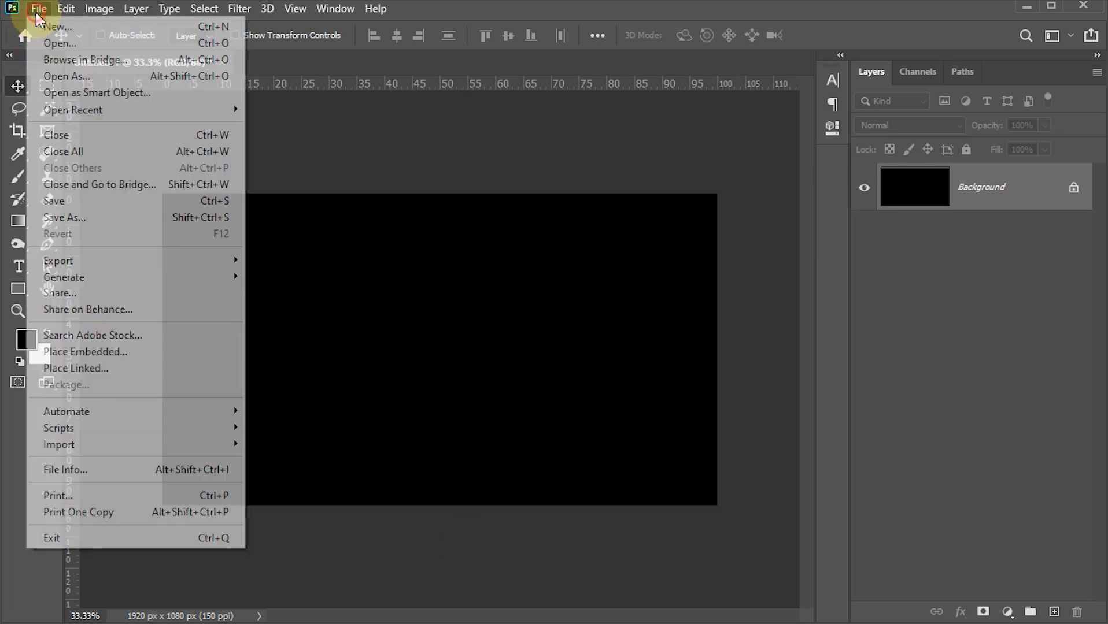
click(56, 27)
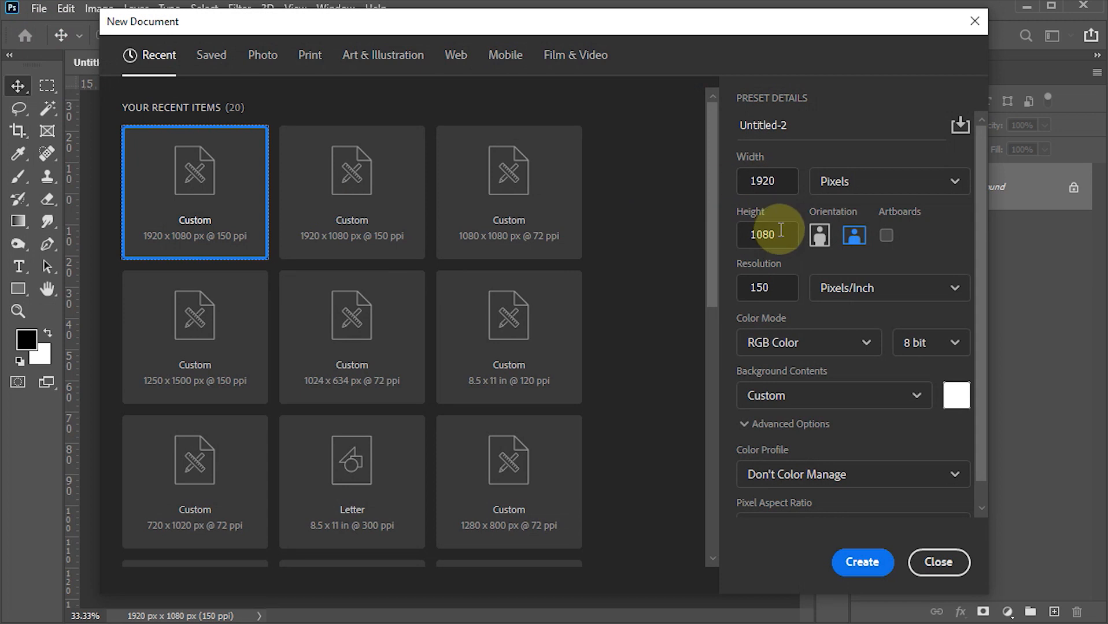
click(783, 287)
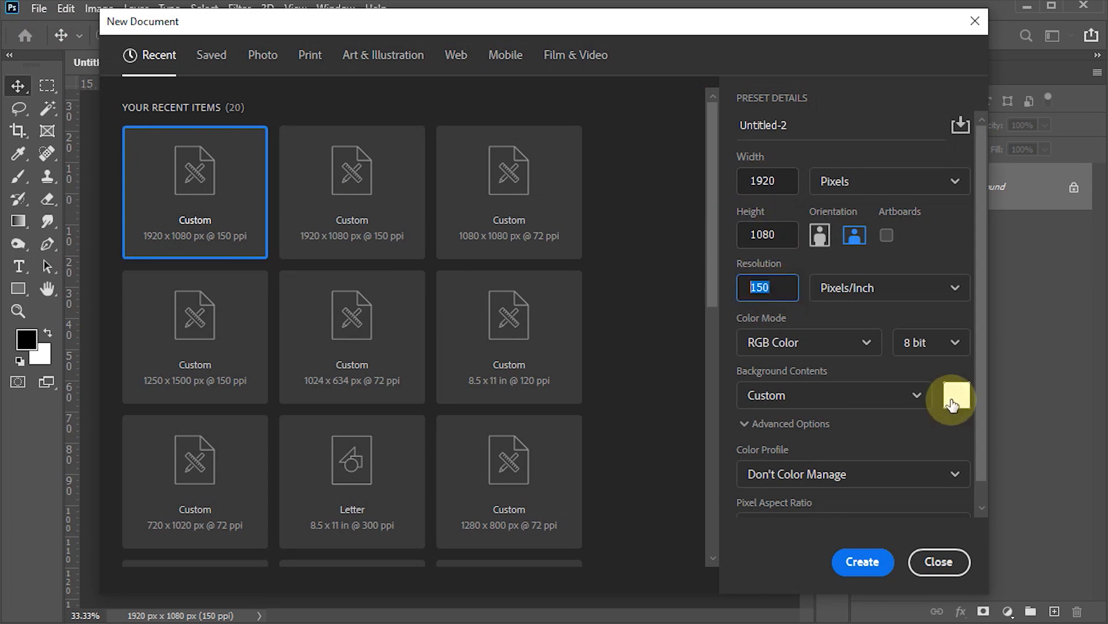
click(858, 560)
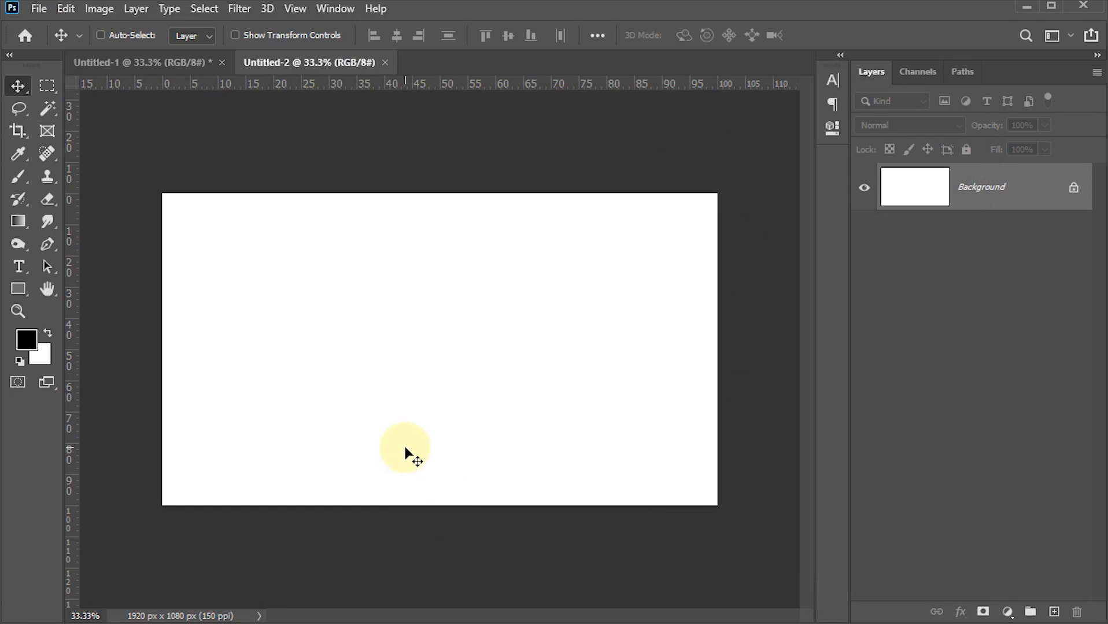
scroll(489, 449, up, 2)
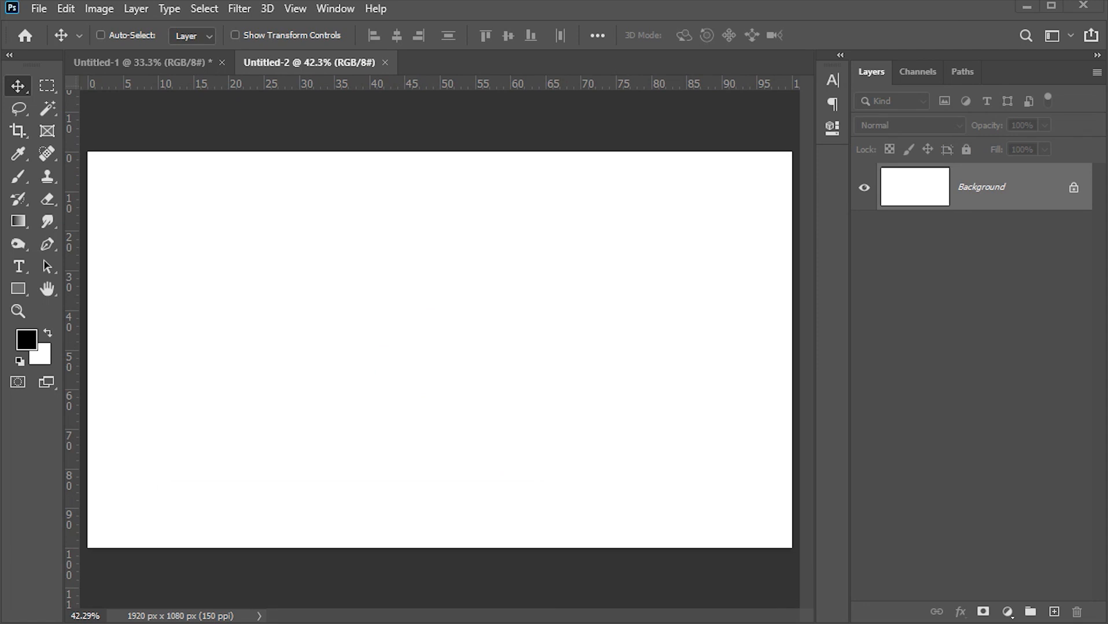
- Place the two orange-background portraits from the fdsf folder in File Explorer into the new Photoshop document as separate layers
click(322, 593)
click(527, 313)
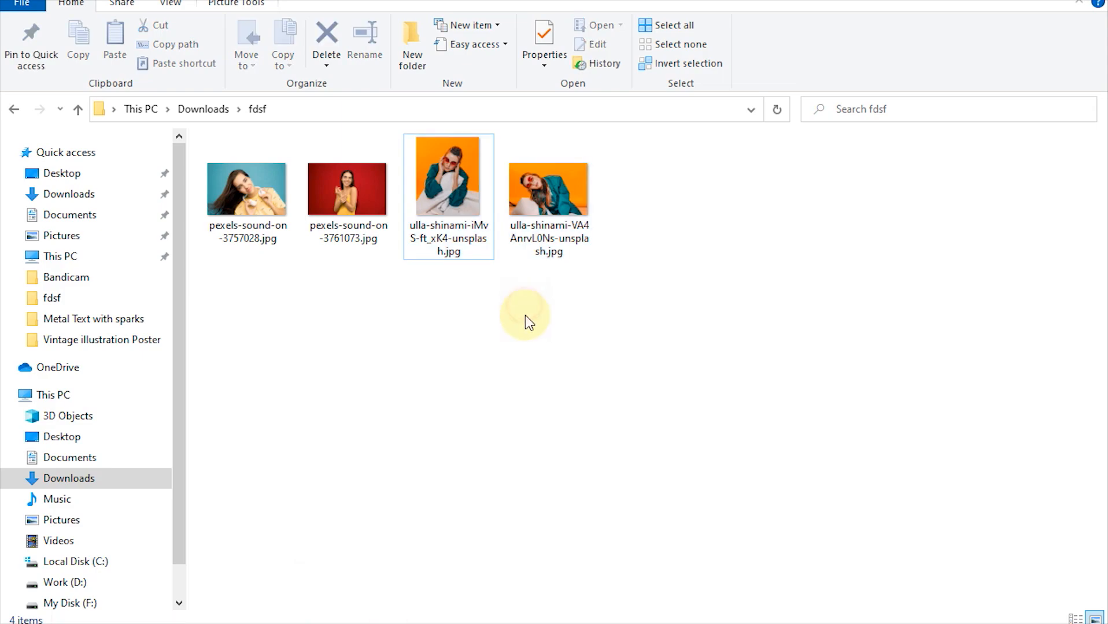
click(551, 193)
ctrl+click(461, 194)
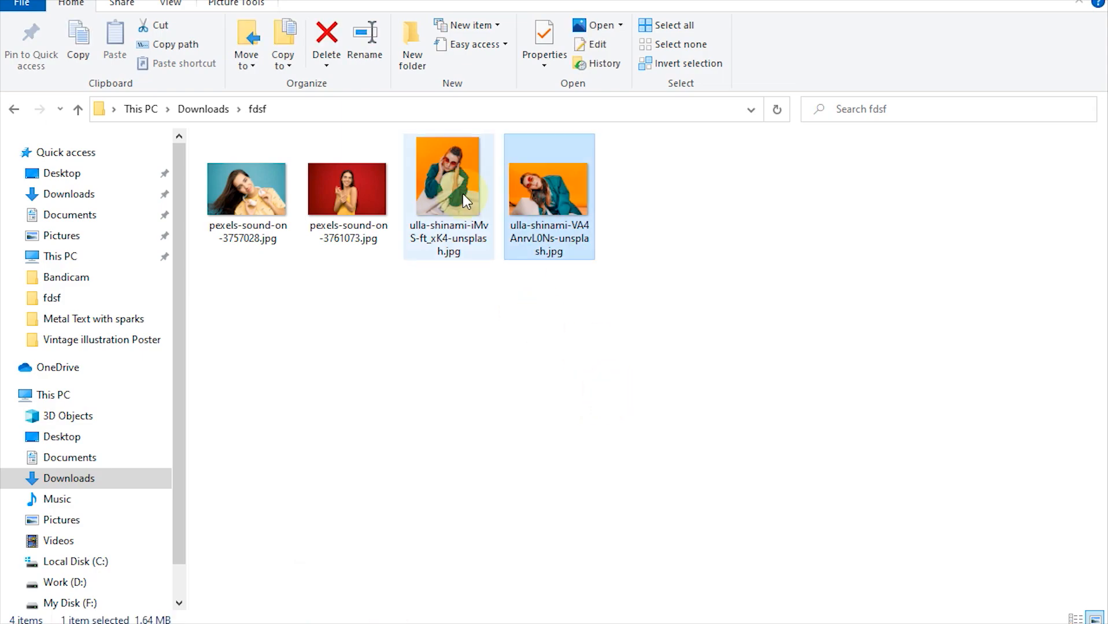
drag(462, 200, 413, 354)
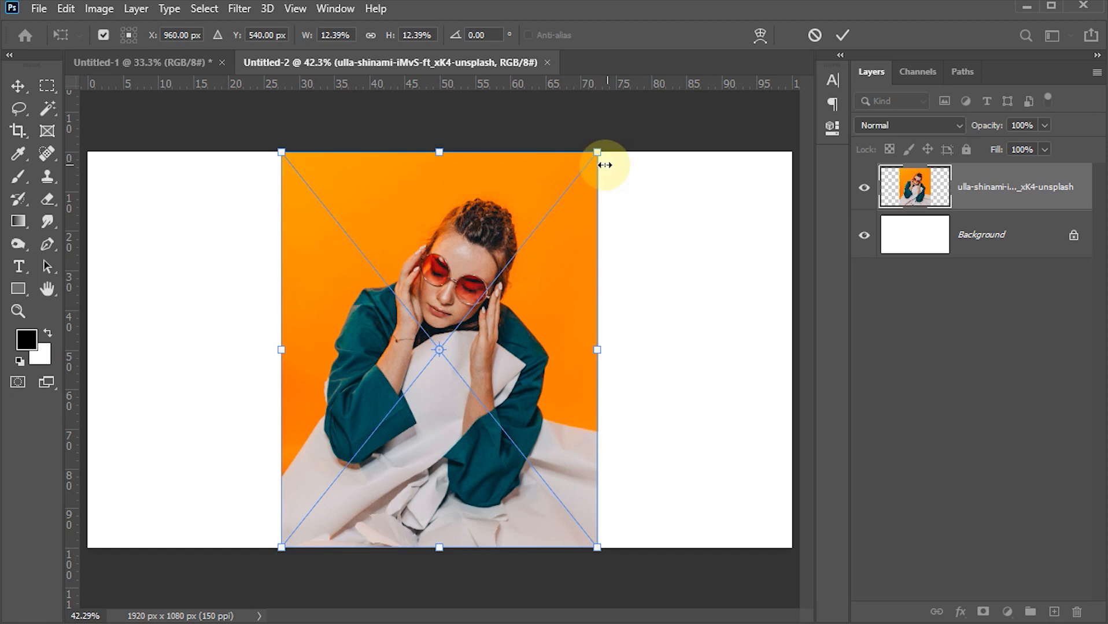
click(842, 35)
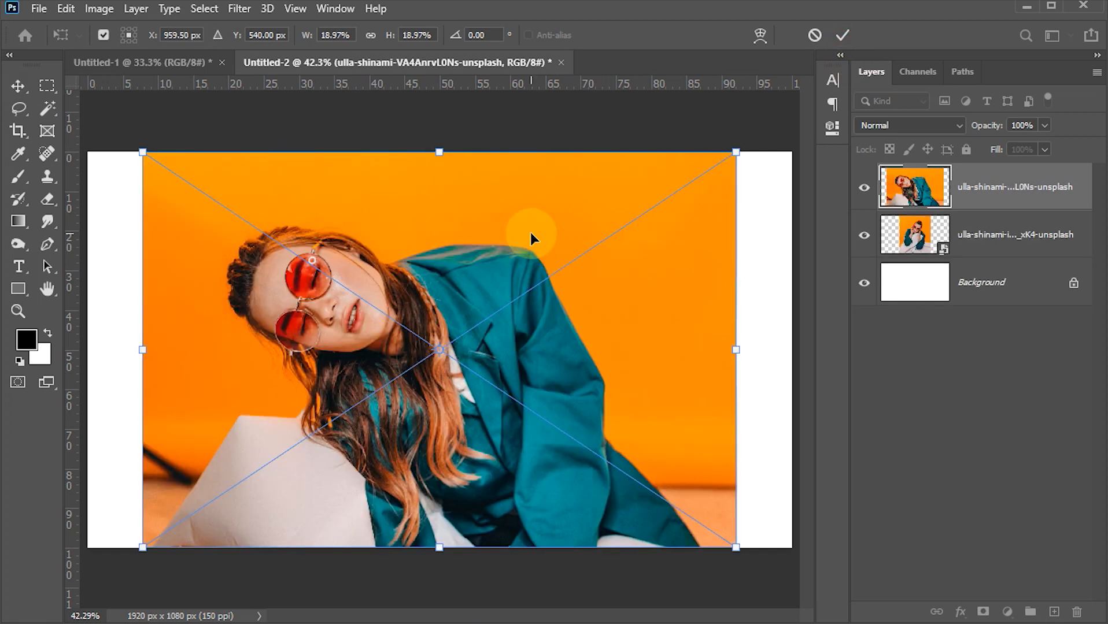
click(842, 35)
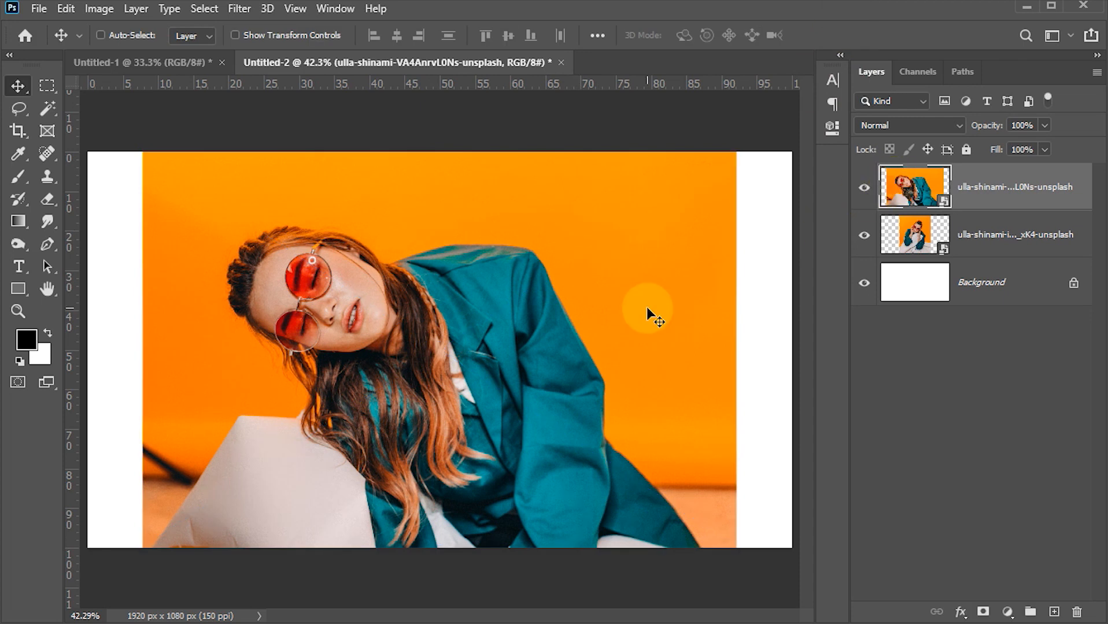
- Set the reclining-woman layer's opacity to 50% and scale it to about 23% so it covers the canvas
key(5)
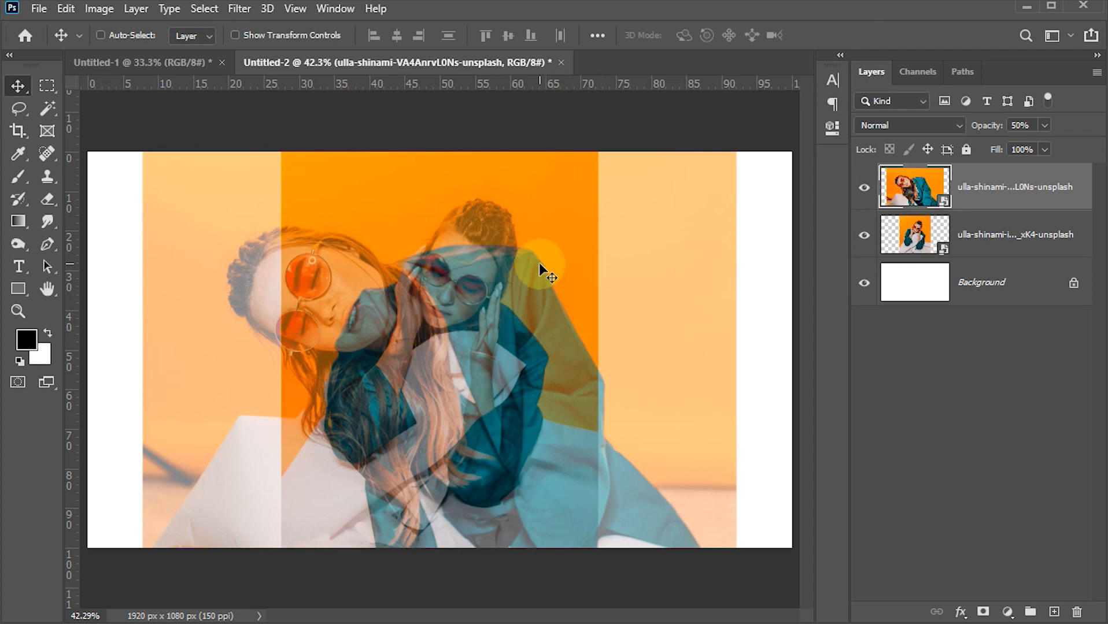
key(ctrl+t)
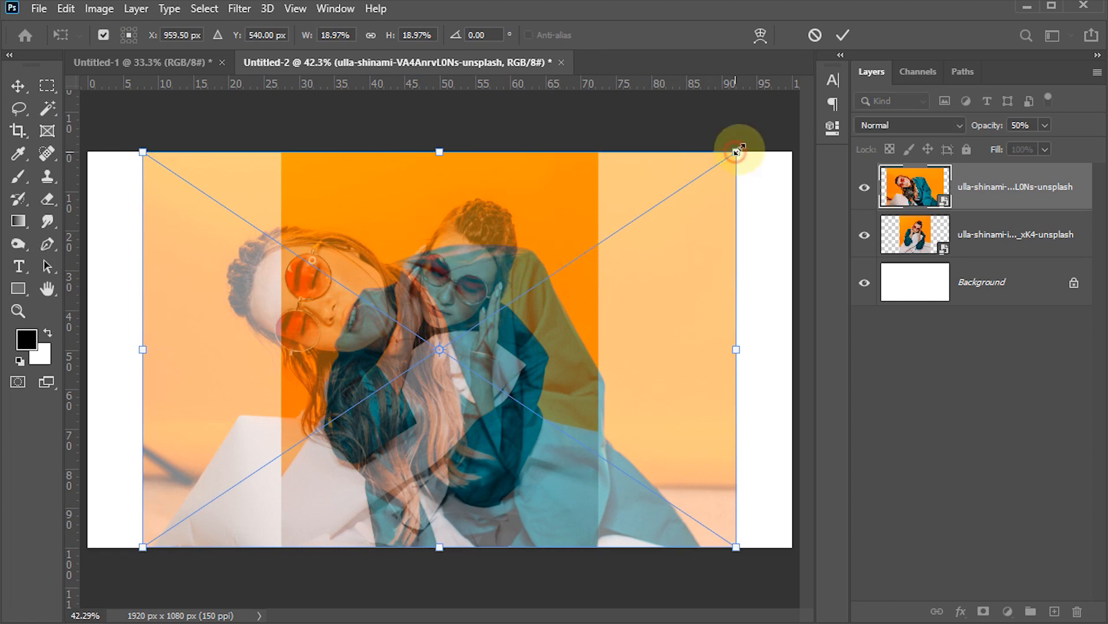
drag(736, 152, 805, 119)
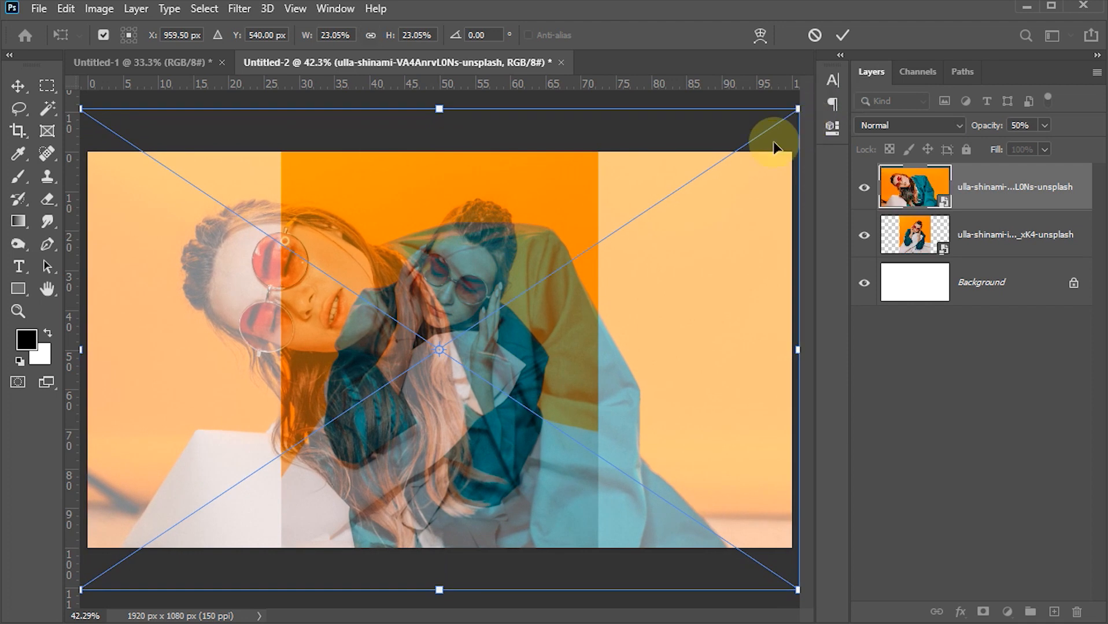
click(843, 34)
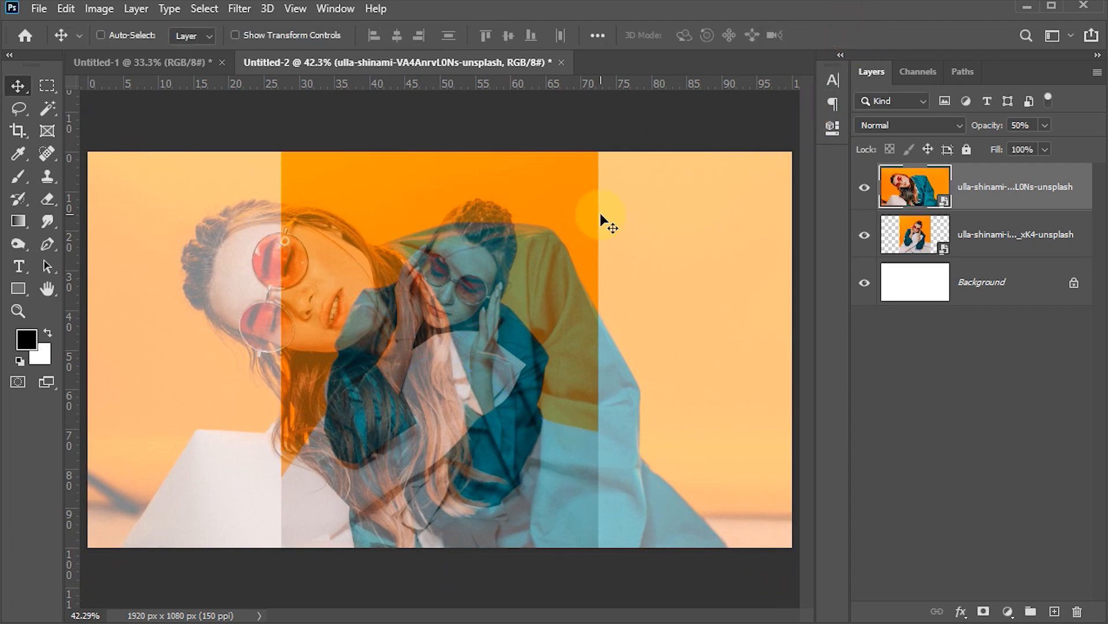
- Scale the lower portrait layer to about 27.7% to span the canvas width and move it down to about Y 743 px
click(912, 237)
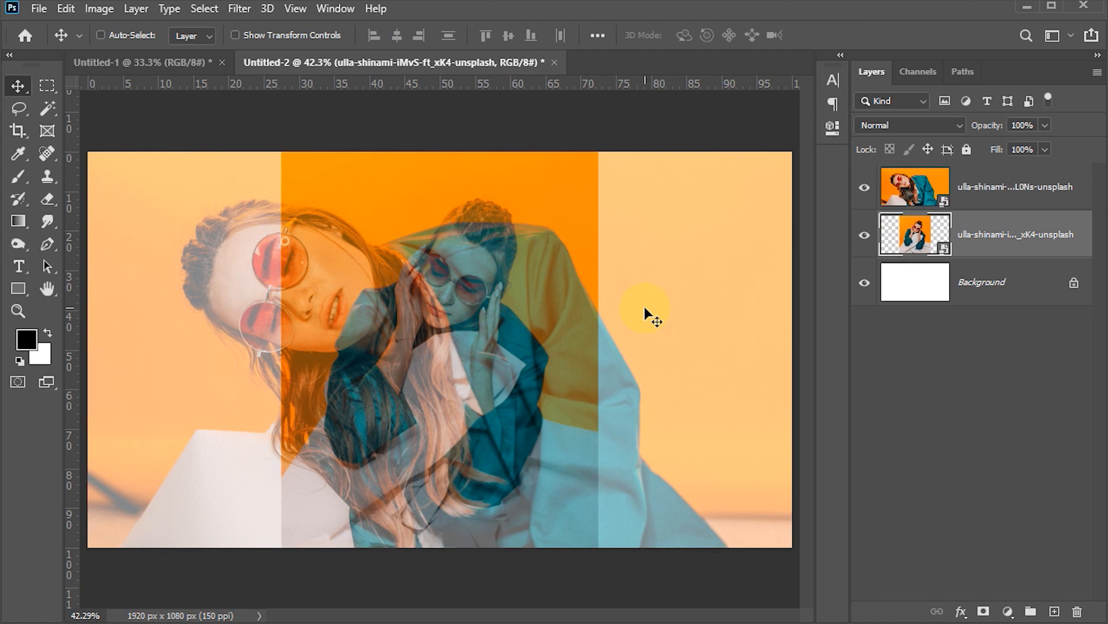
click(438, 399)
key(ctrl+t)
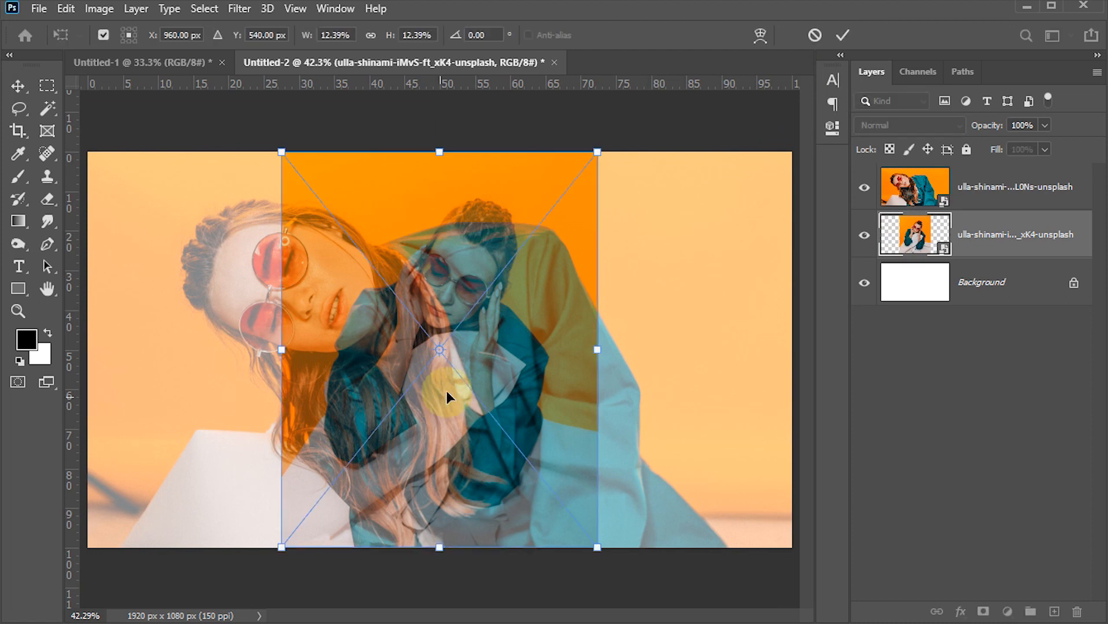
drag(596, 152, 914, 9)
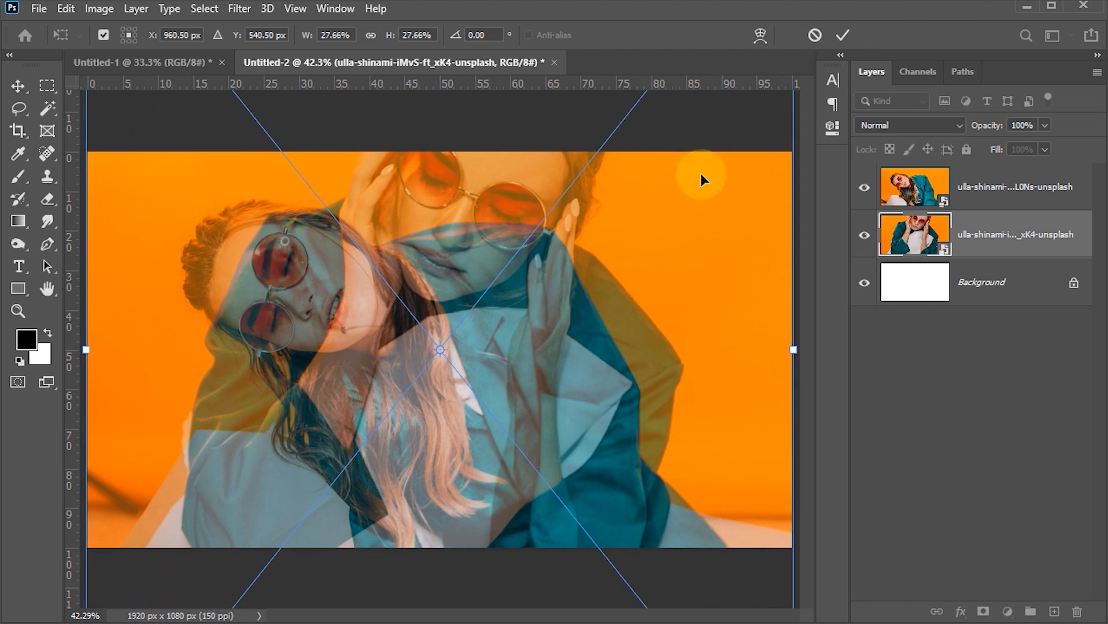
drag(613, 247, 608, 315)
drag(588, 354, 590, 367)
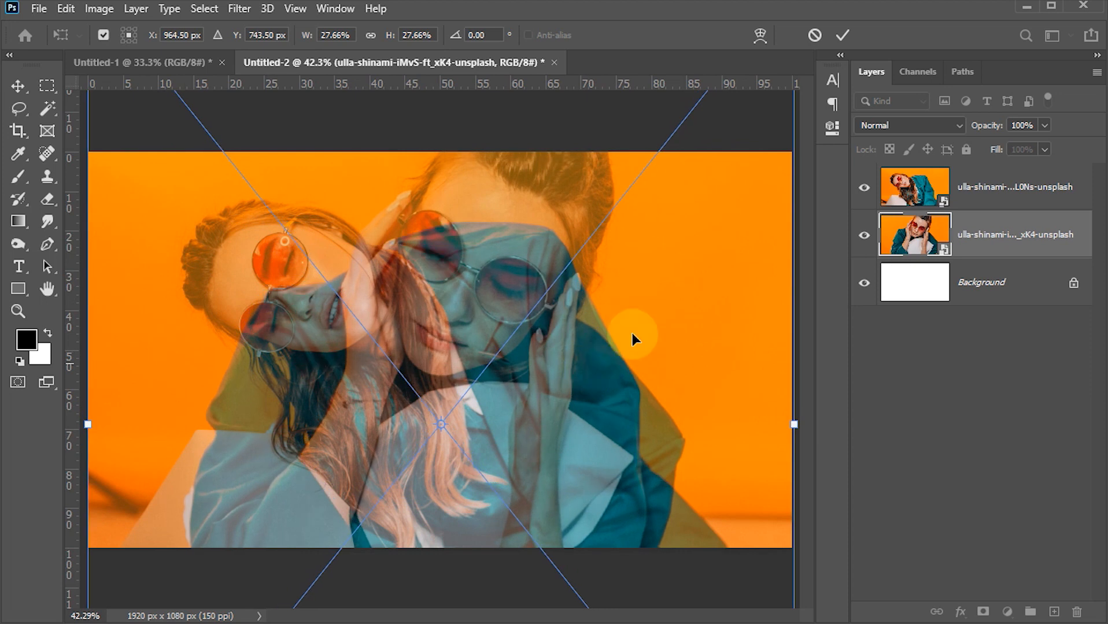
click(842, 34)
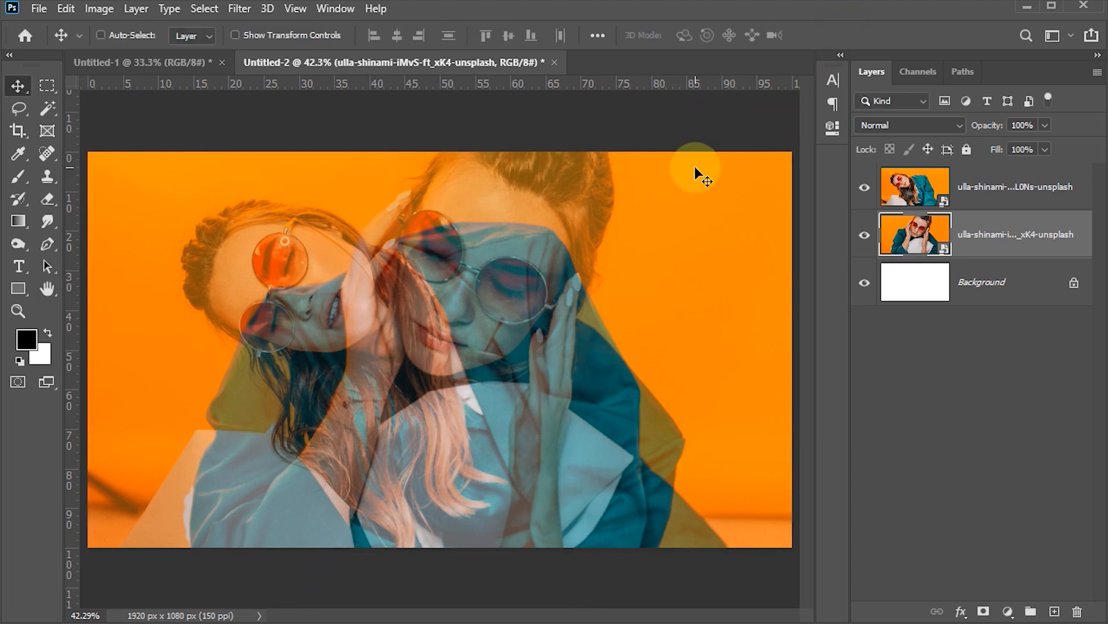
- Set the top portrait layer's opacity to 100%
click(896, 199)
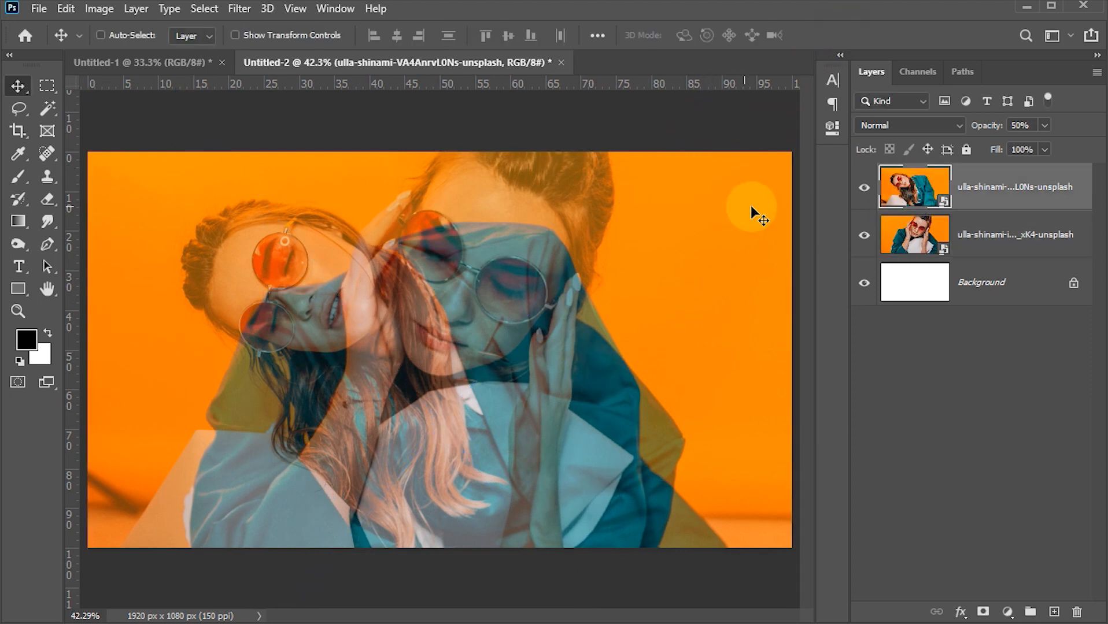
click(1044, 124)
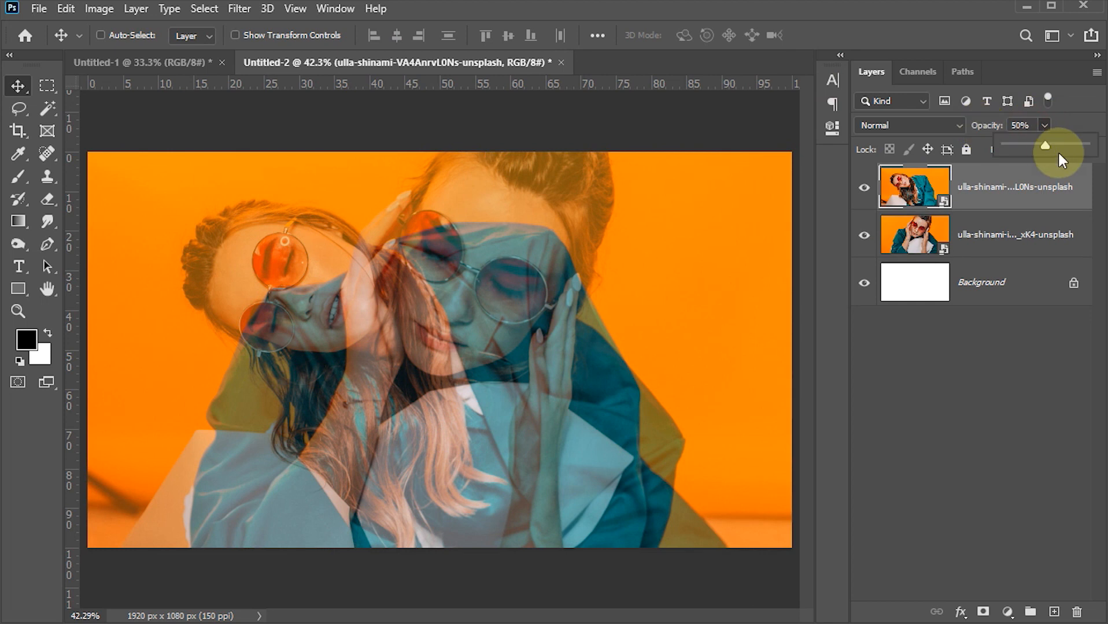
drag(1062, 147, 1087, 145)
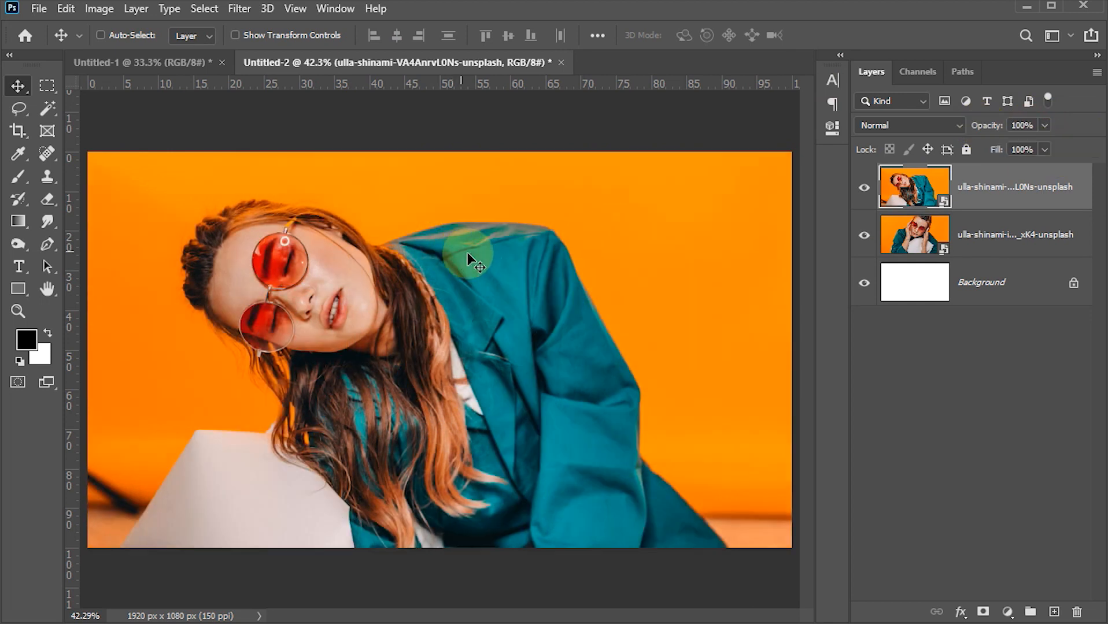
- Open the Blending Options of the top portrait layer
double_click(1020, 210)
drag(426, 131, 655, 133)
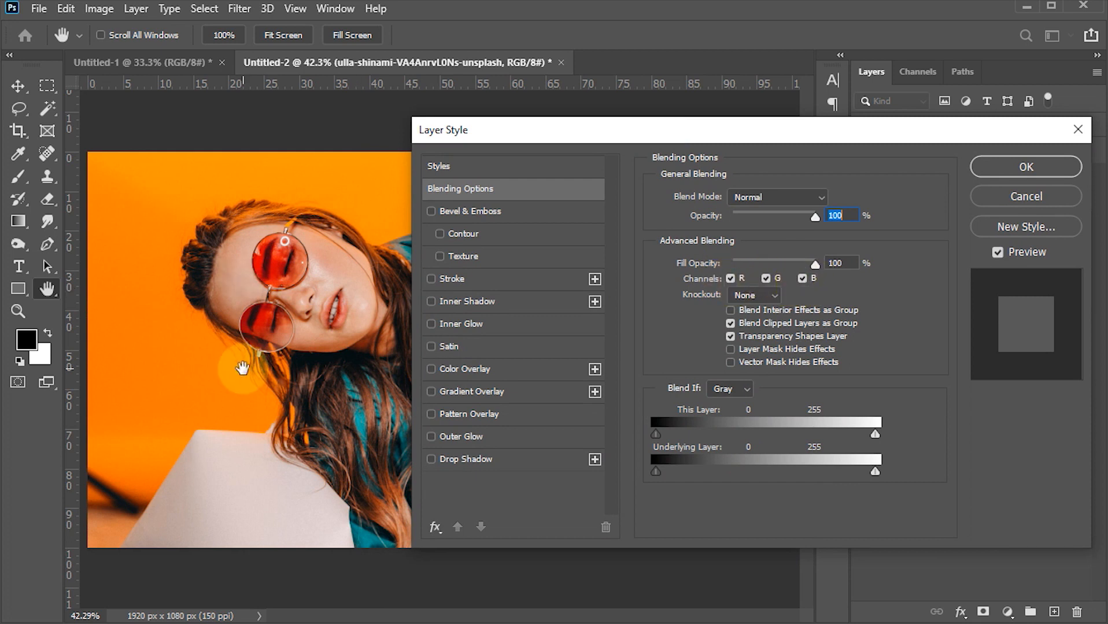
- Try excluding the red channel, then green and blue in turn with it, and restore all three channels
click(729, 279)
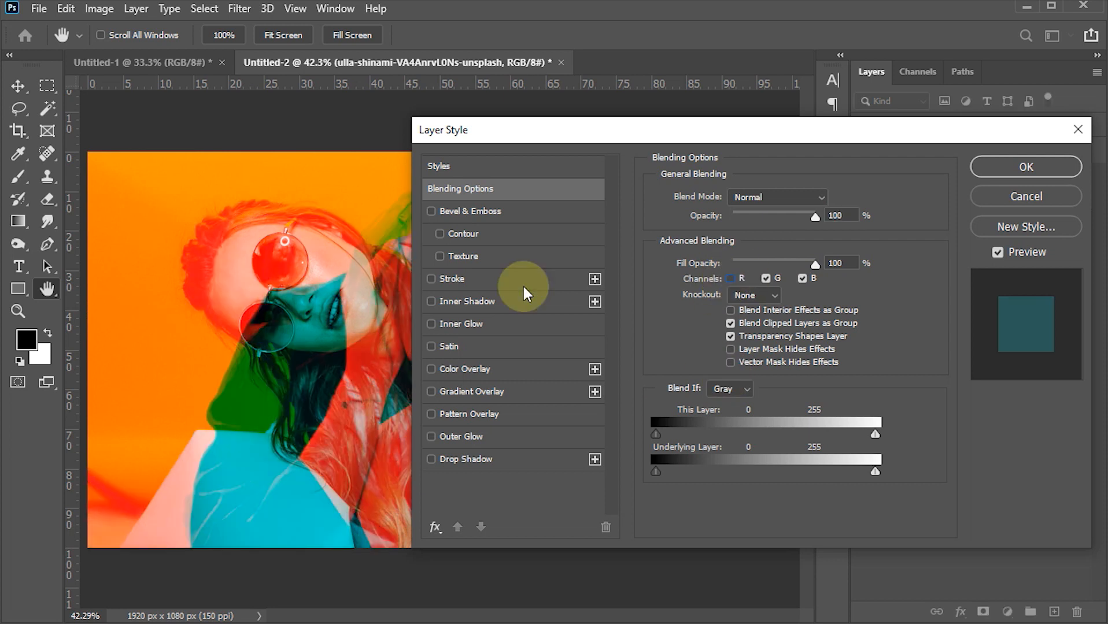
drag(559, 133, 717, 134)
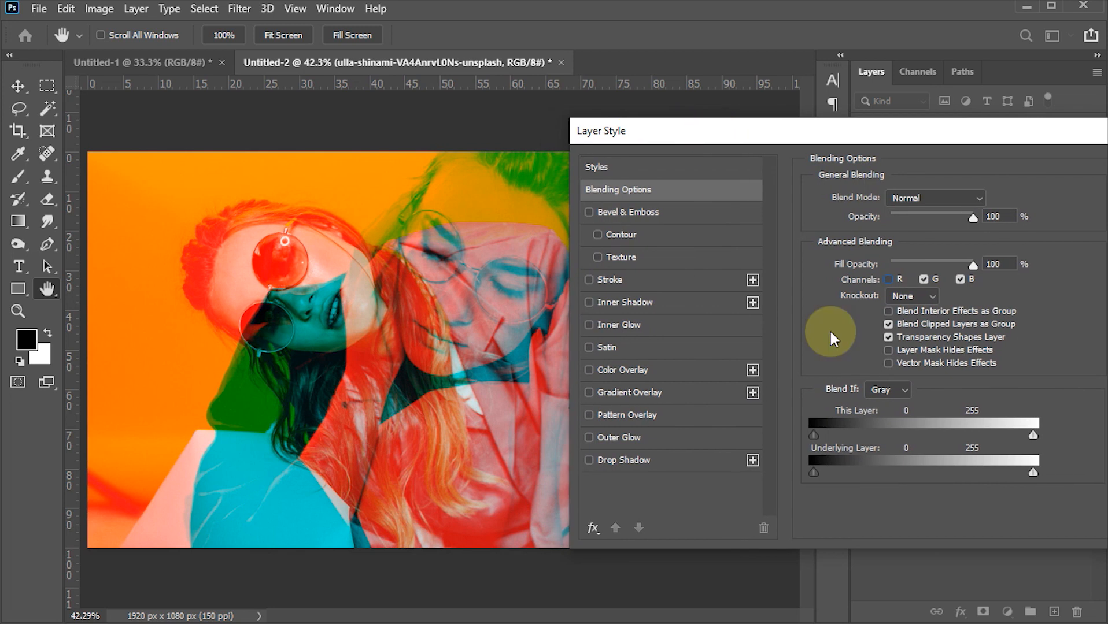
click(923, 280)
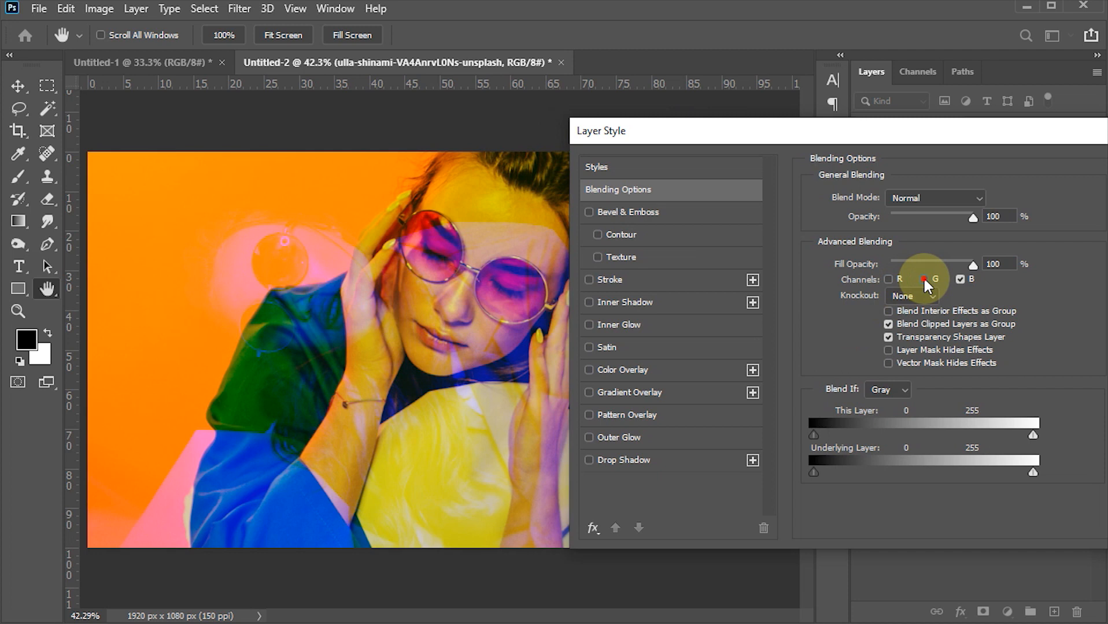
click(923, 280)
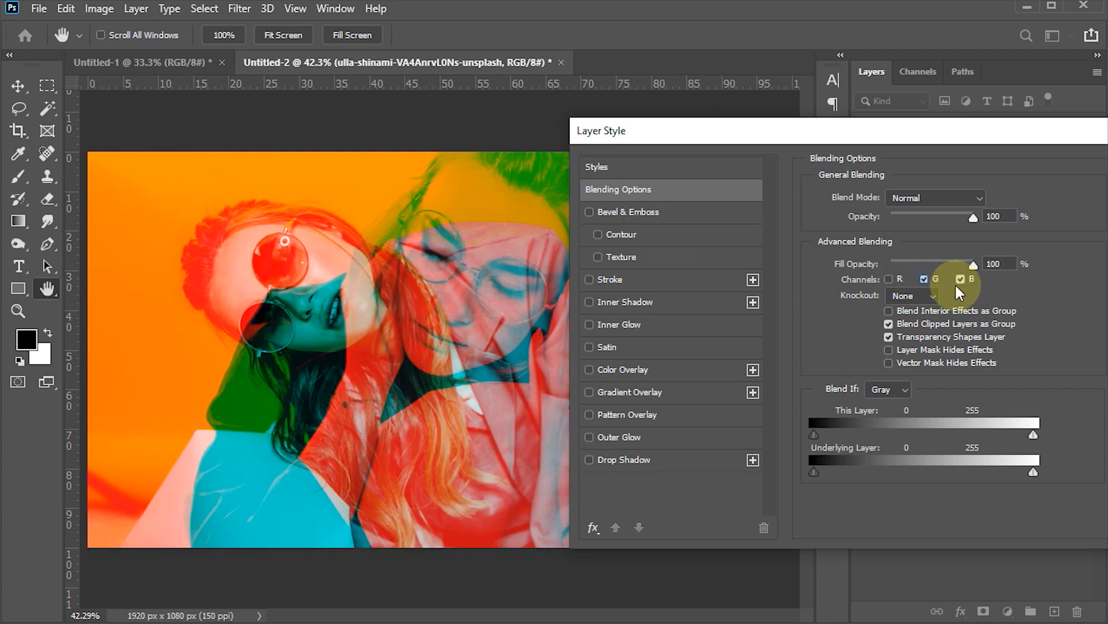
click(960, 279)
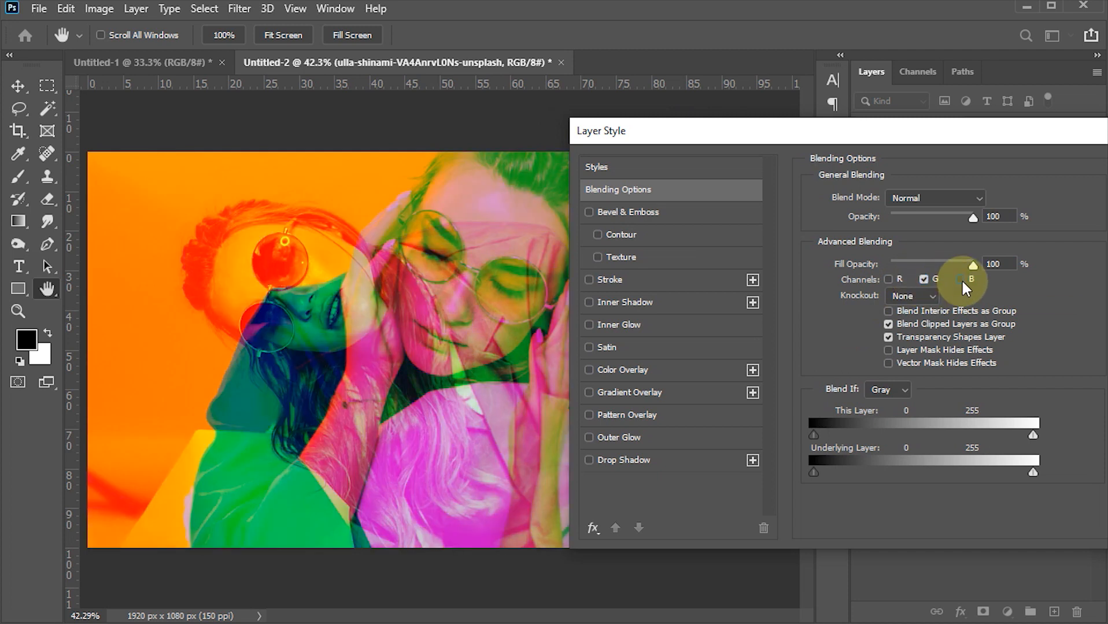
click(960, 280)
click(893, 279)
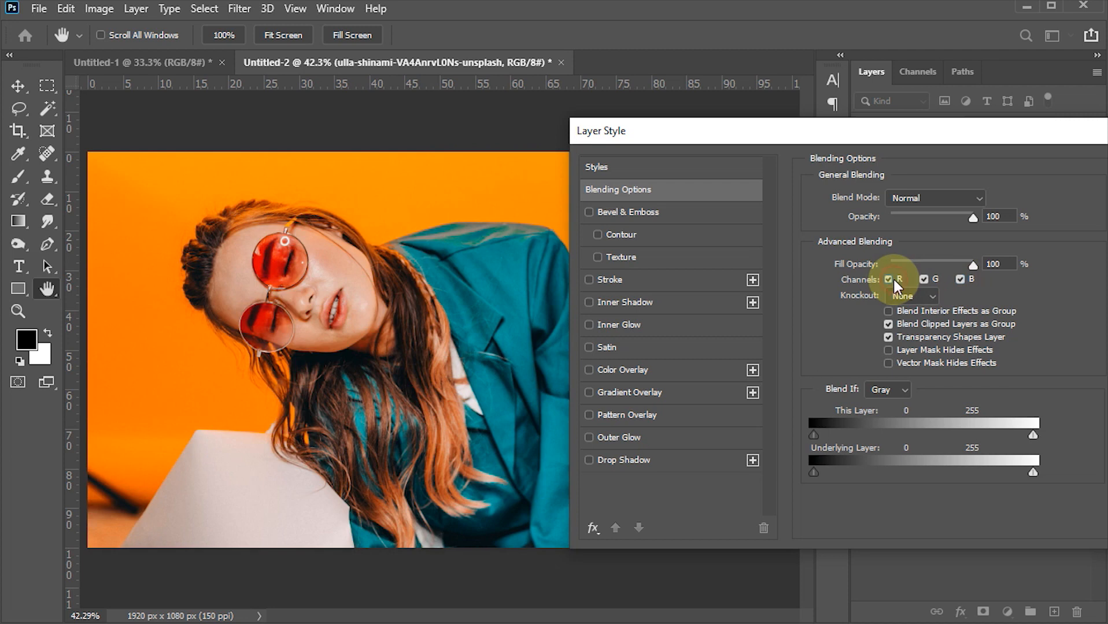
- Exclude the G and B channels from the top portrait layer's blending, leaving only R, and apply the layer style
click(924, 278)
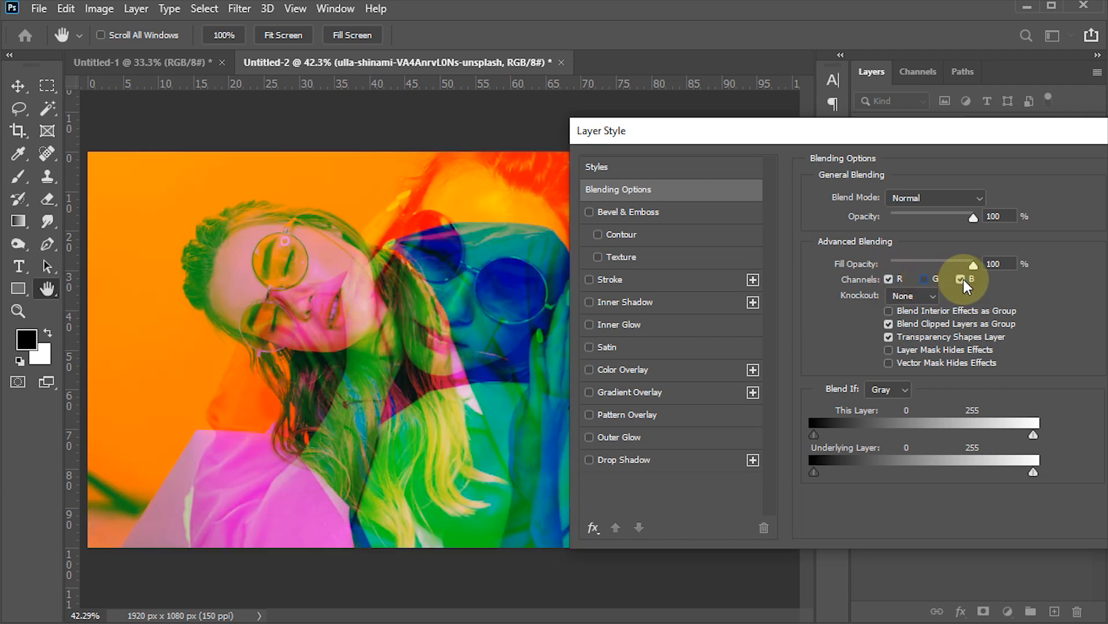
click(961, 279)
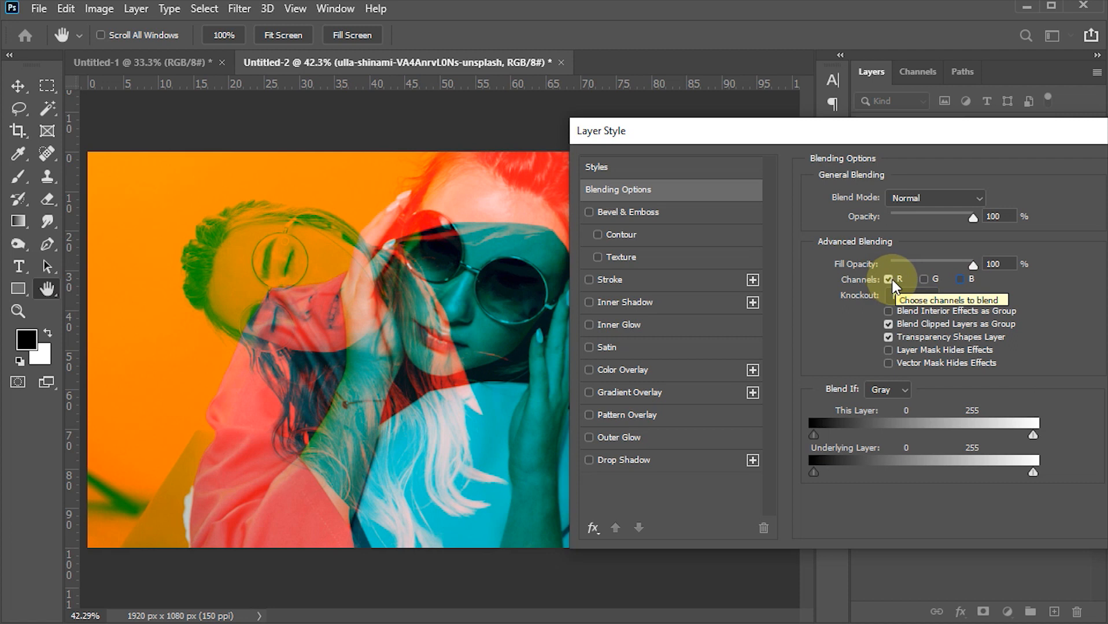
drag(911, 132, 714, 140)
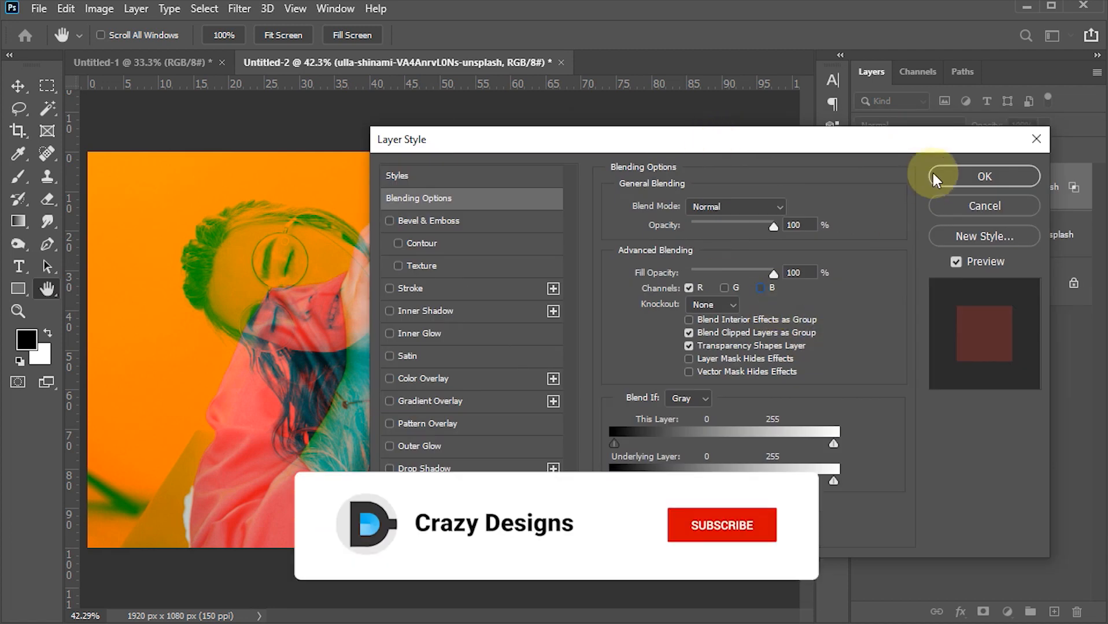
click(984, 175)
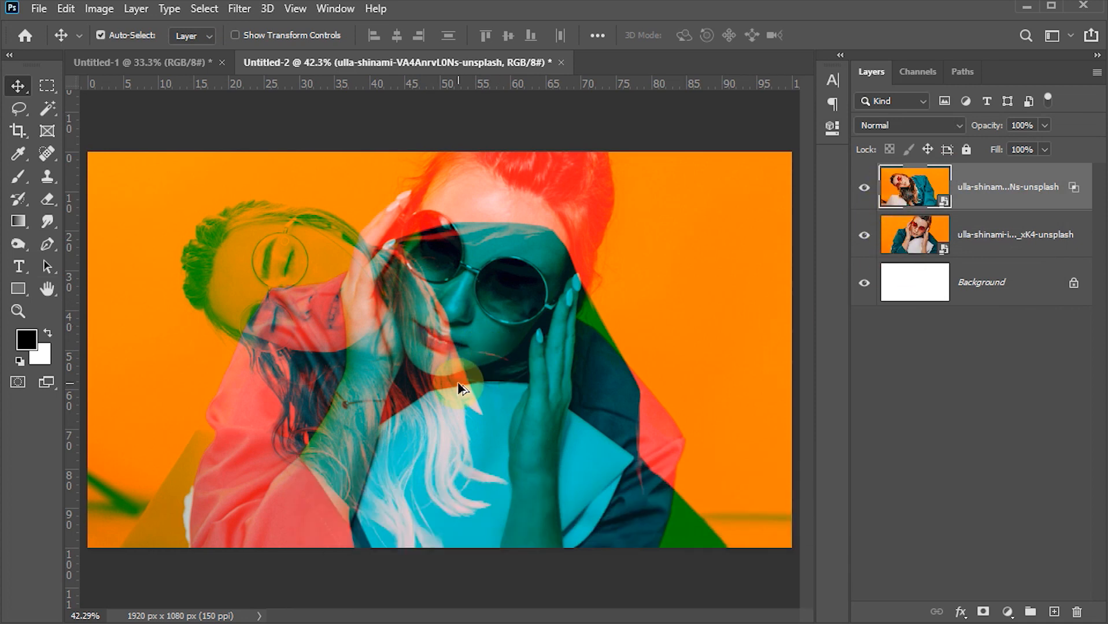
- Stamp all visible layers into a new top layer and open the Camera Raw Filter on it
key(ctrl+shift+alt+e)
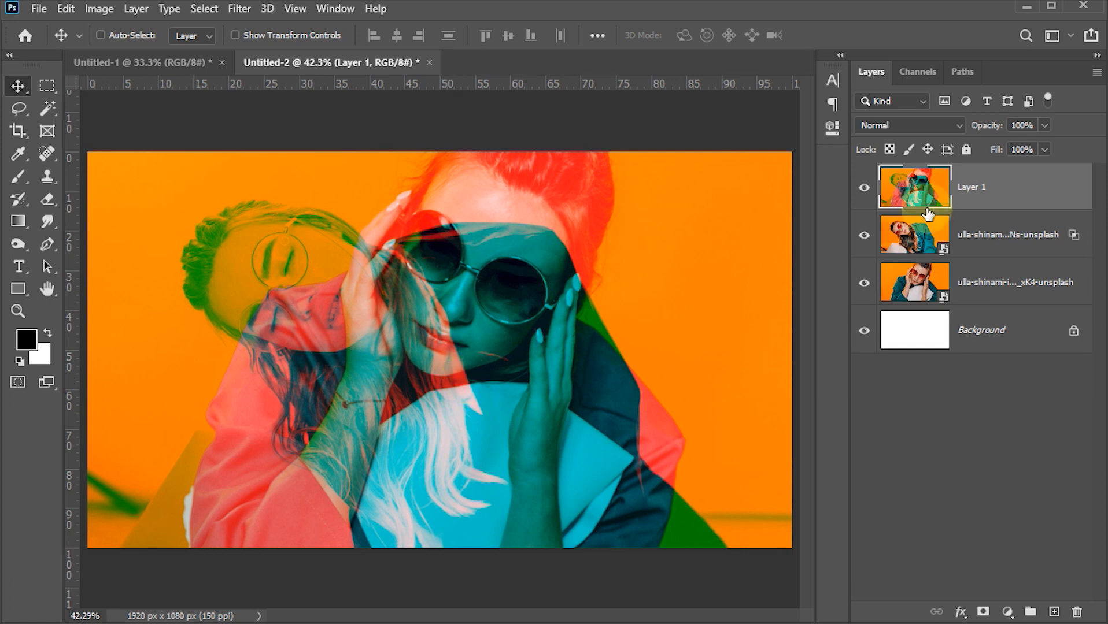
click(561, 376)
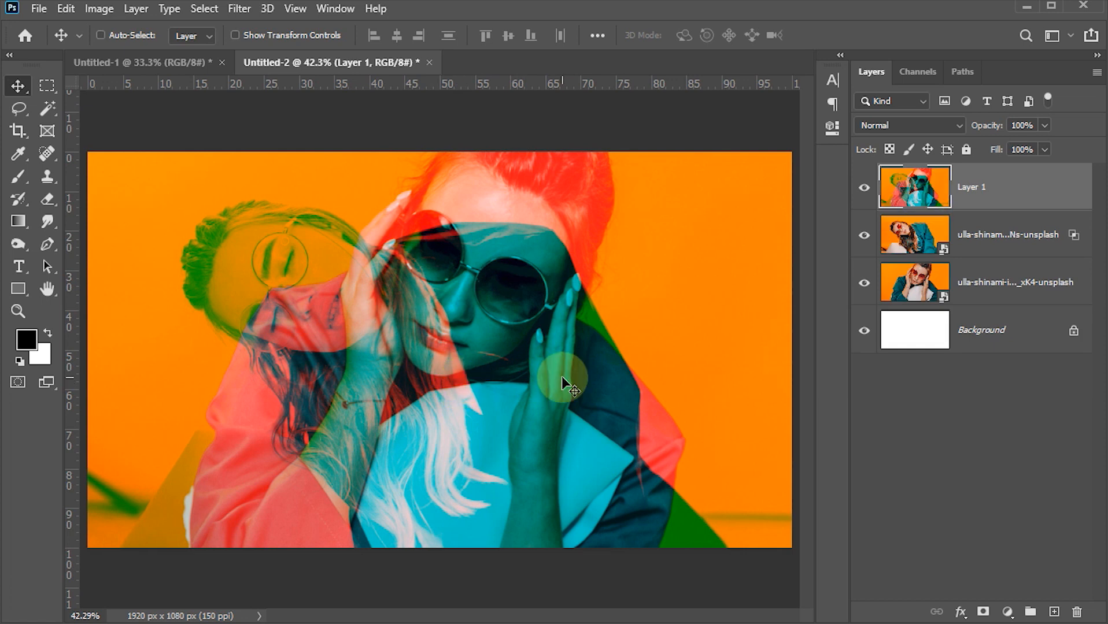
click(243, 8)
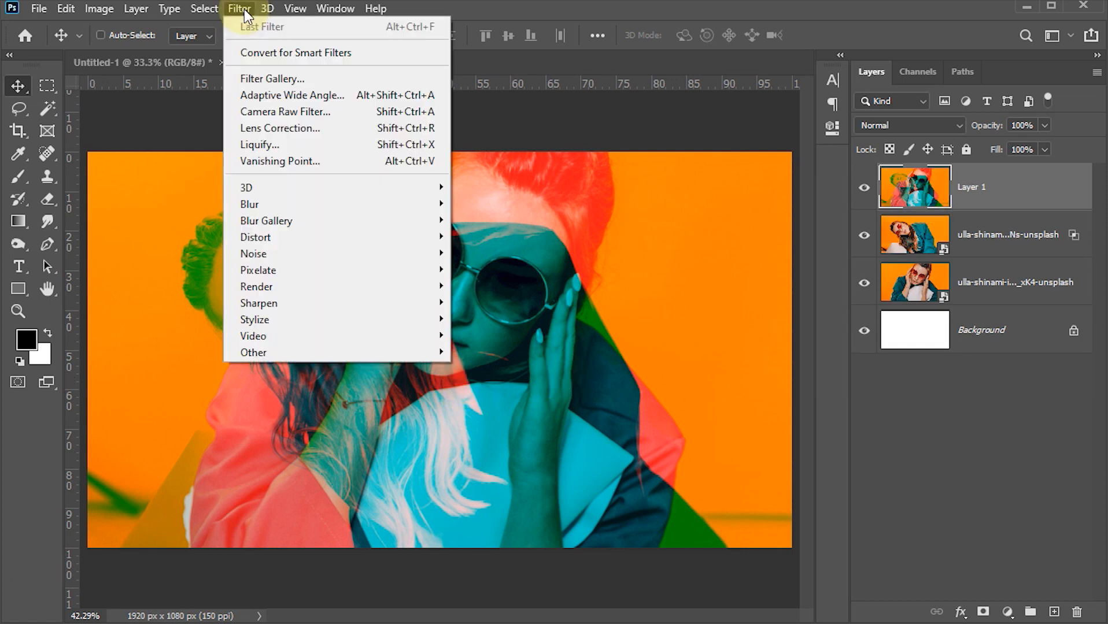
click(254, 111)
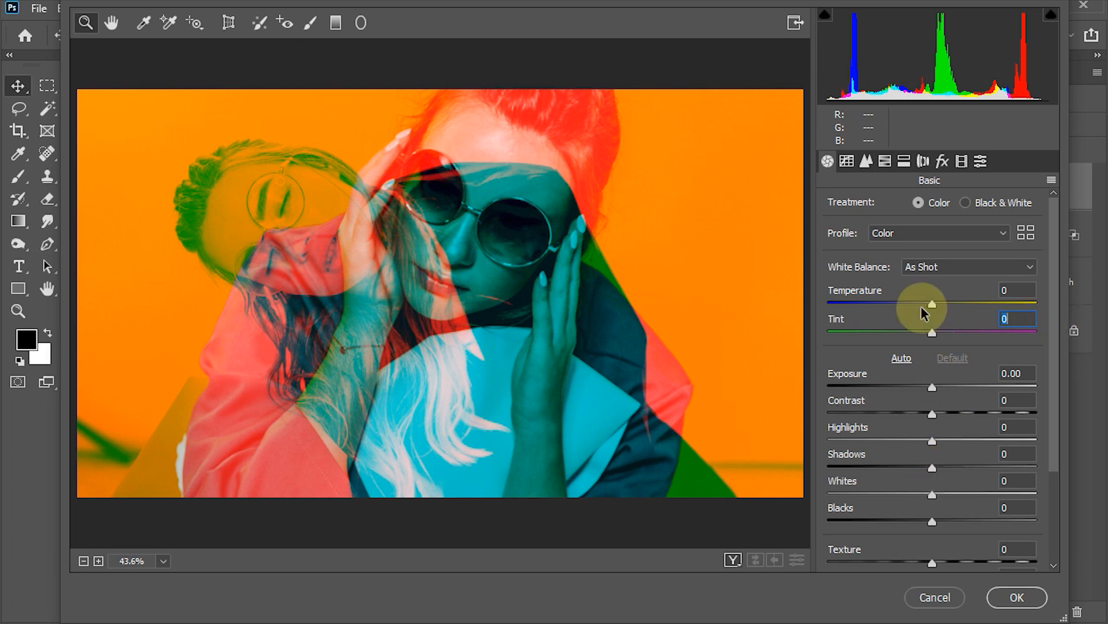
- Try a Temperature of -13 and a slightly raised Tint in turn, and reset both
mouse_move(931, 306)
mouse_down()
mouse_move(965, 306)
mouse_move(894, 306)
mouse_move(920, 313)
mouse_up()
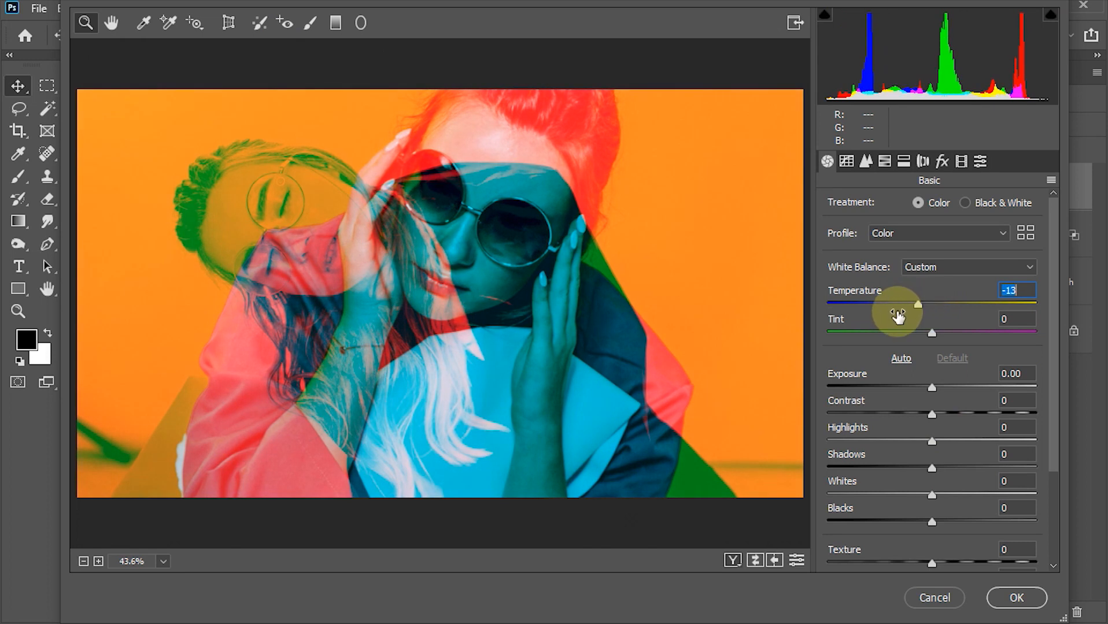
double_click(918, 305)
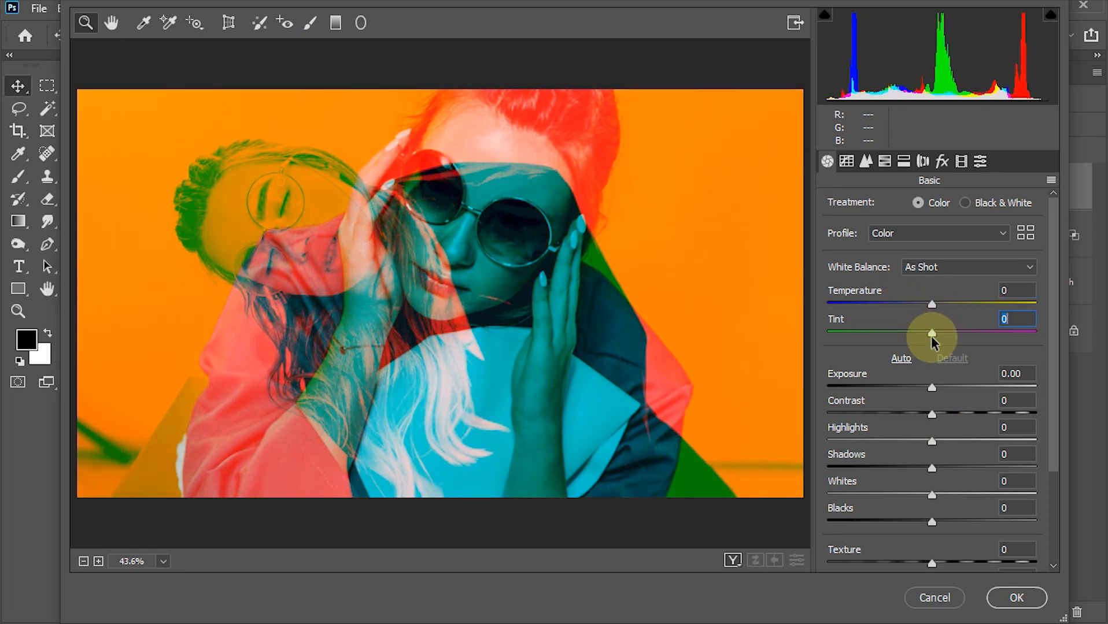
mouse_move(933, 333)
mouse_down()
mouse_move(970, 333)
mouse_move(880, 330)
mouse_move(943, 331)
mouse_up()
key(ctrl+z)
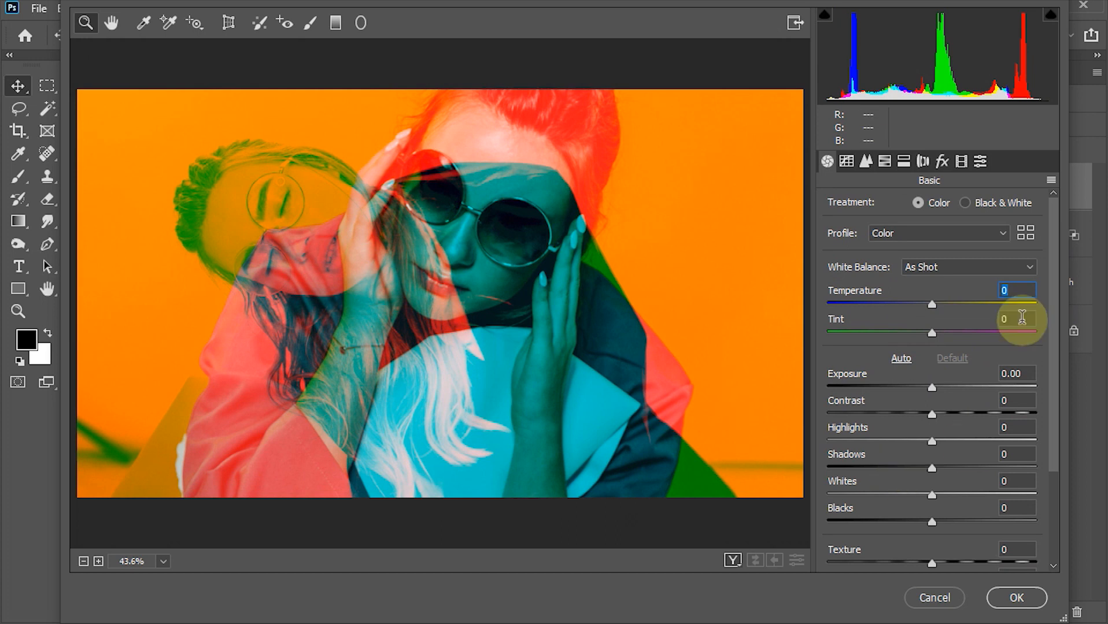
- Try an Exposure of -1.20 and a Contrast of +14 in turn, and reset both
drag(1054, 309, 1051, 361)
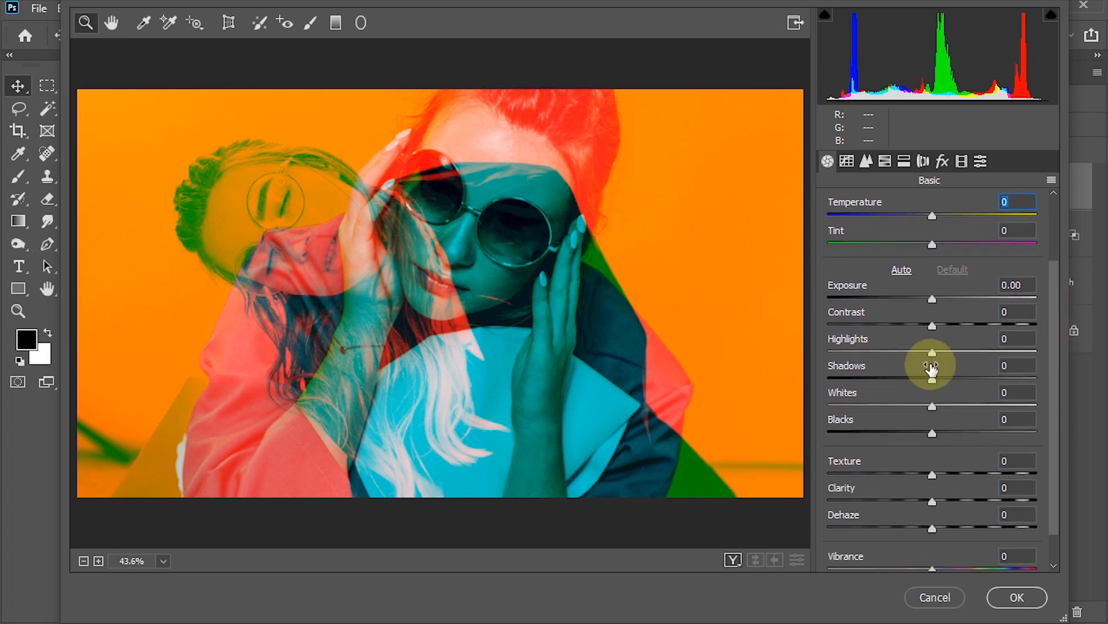
drag(932, 299, 907, 297)
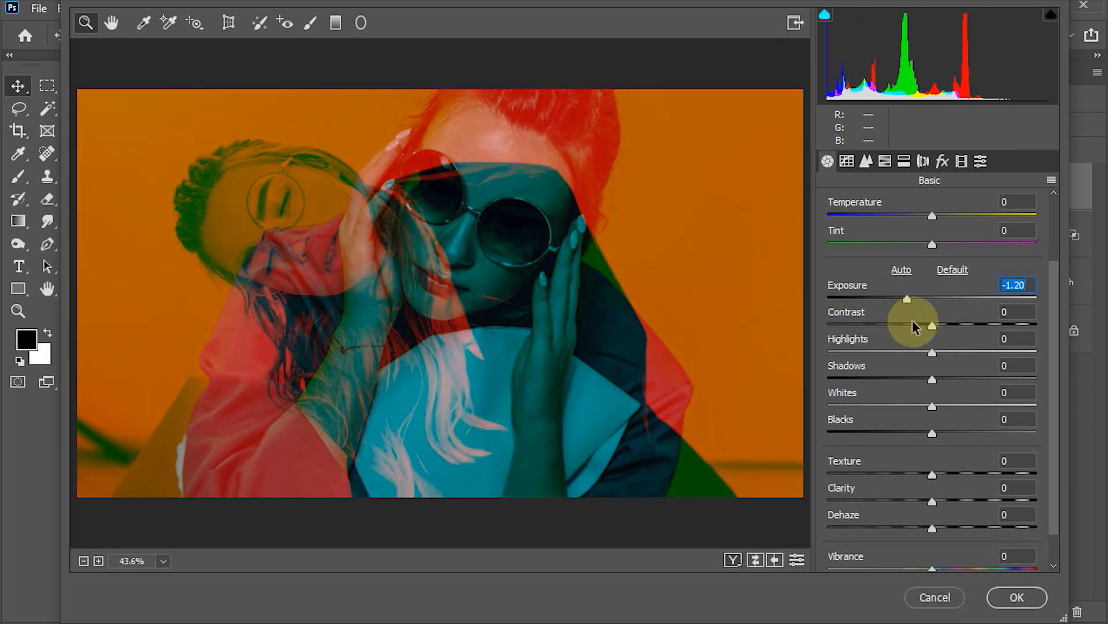
key(ctrl+z)
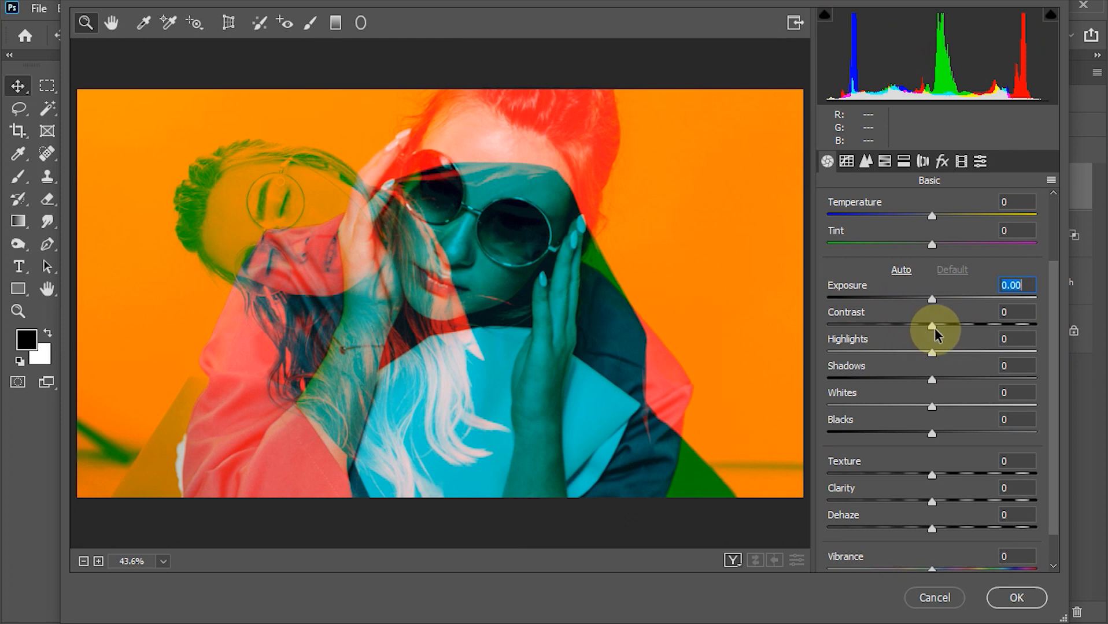
drag(931, 324, 944, 323)
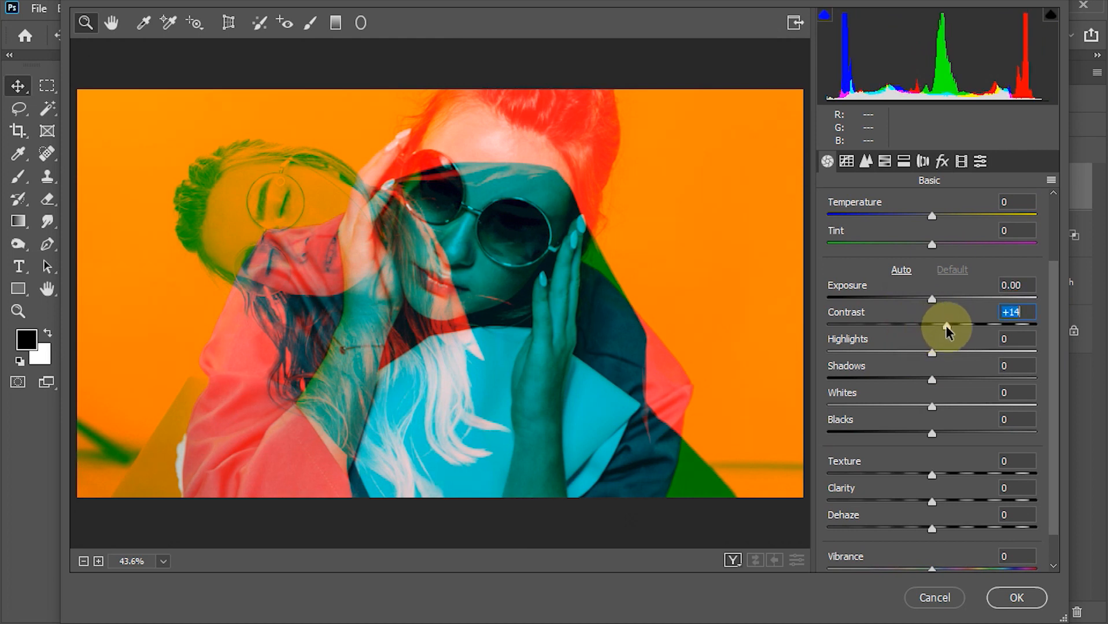
double_click(943, 322)
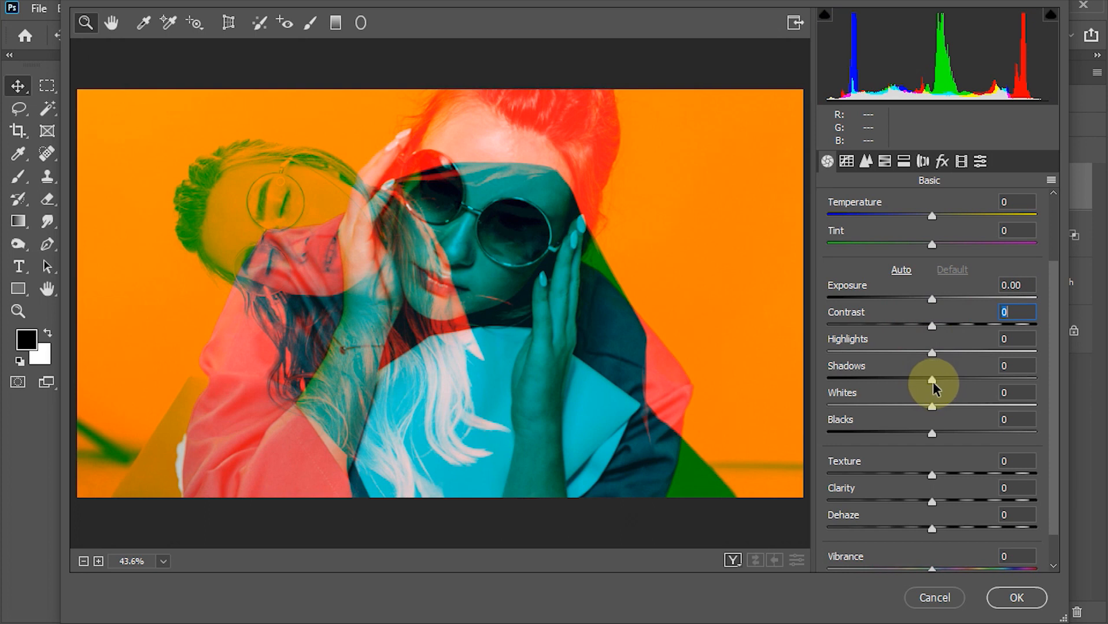
- Set Shadows to -13, Texture to +10, Clarity to +12 and Vibrance to -30, and apply the Camera Raw filter
drag(933, 378, 918, 378)
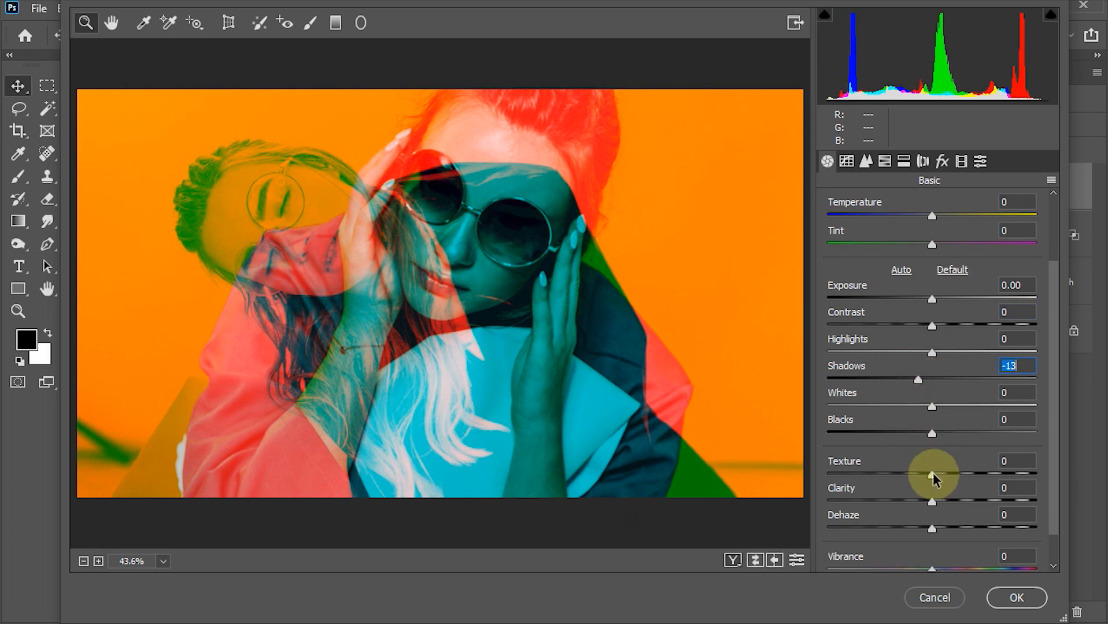
drag(932, 475, 945, 499)
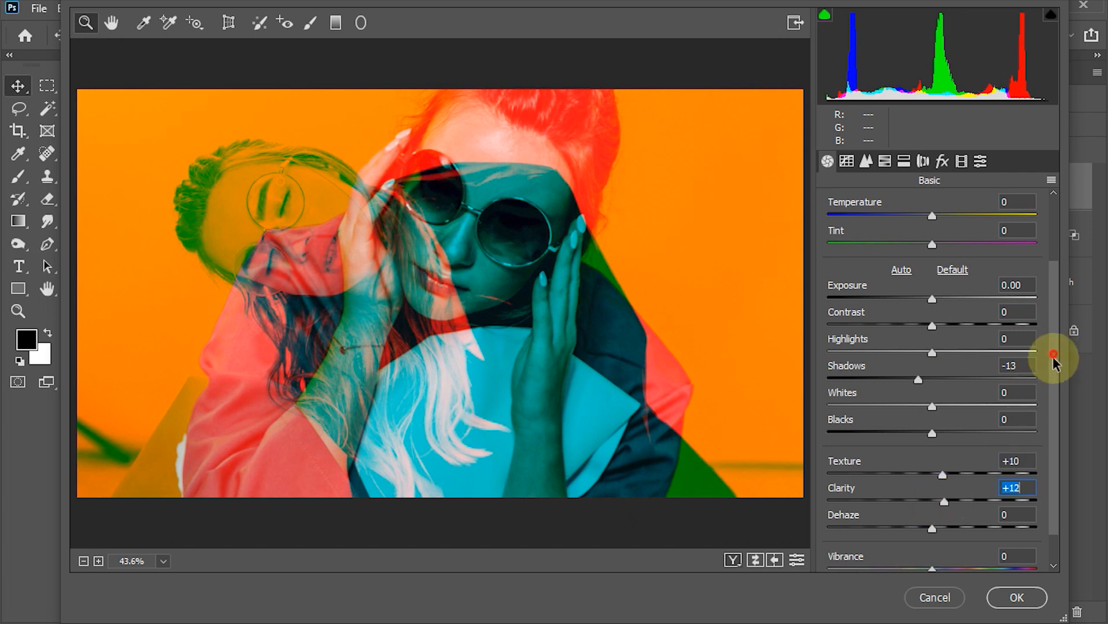
drag(1054, 361, 1053, 425)
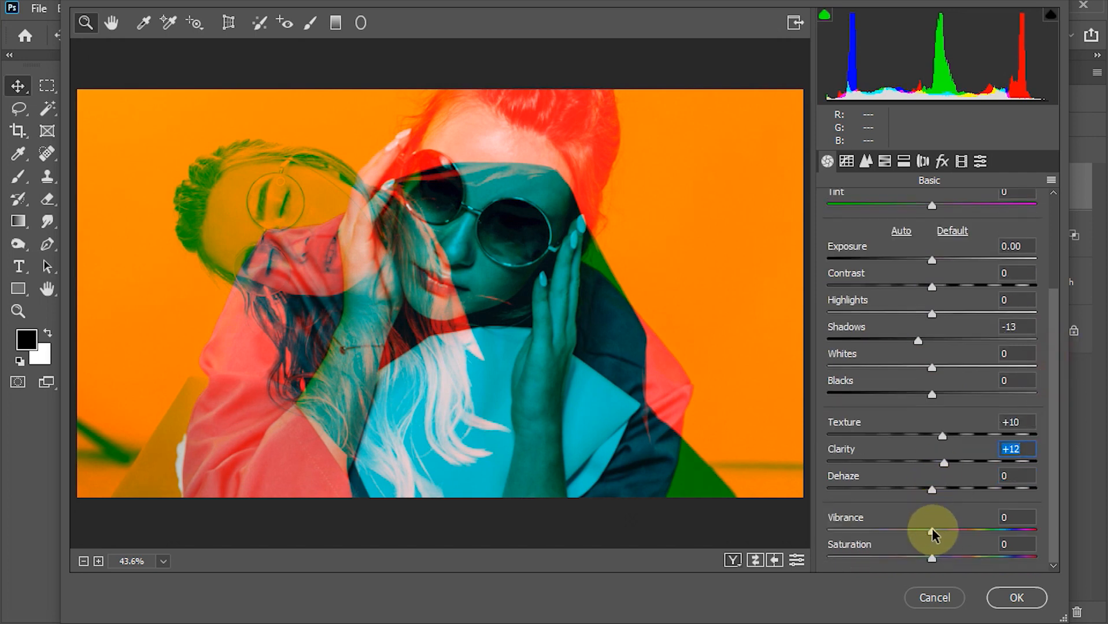
drag(931, 530, 899, 532)
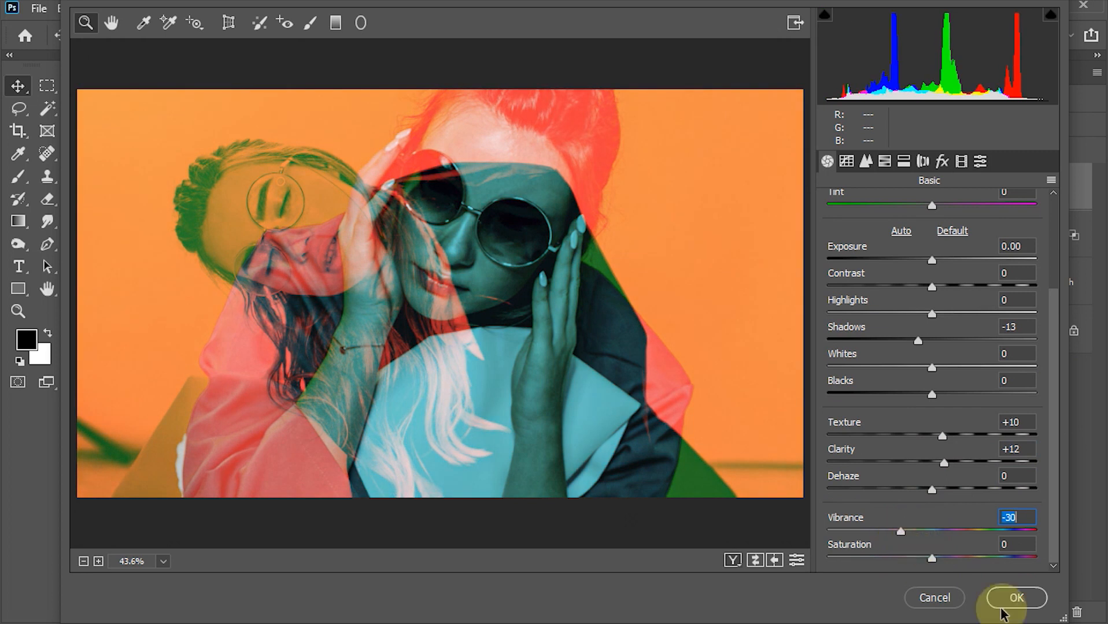
click(1017, 598)
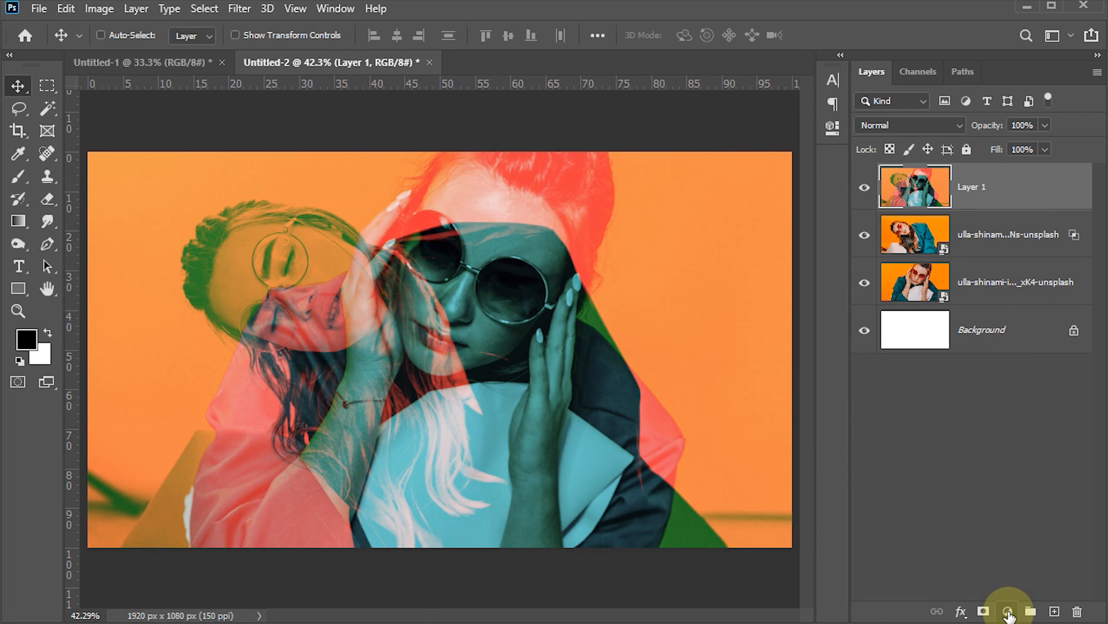
- Add a Hue/Saturation adjustment layer above the merged layer and set the Reds saturation to -12
click(1007, 612)
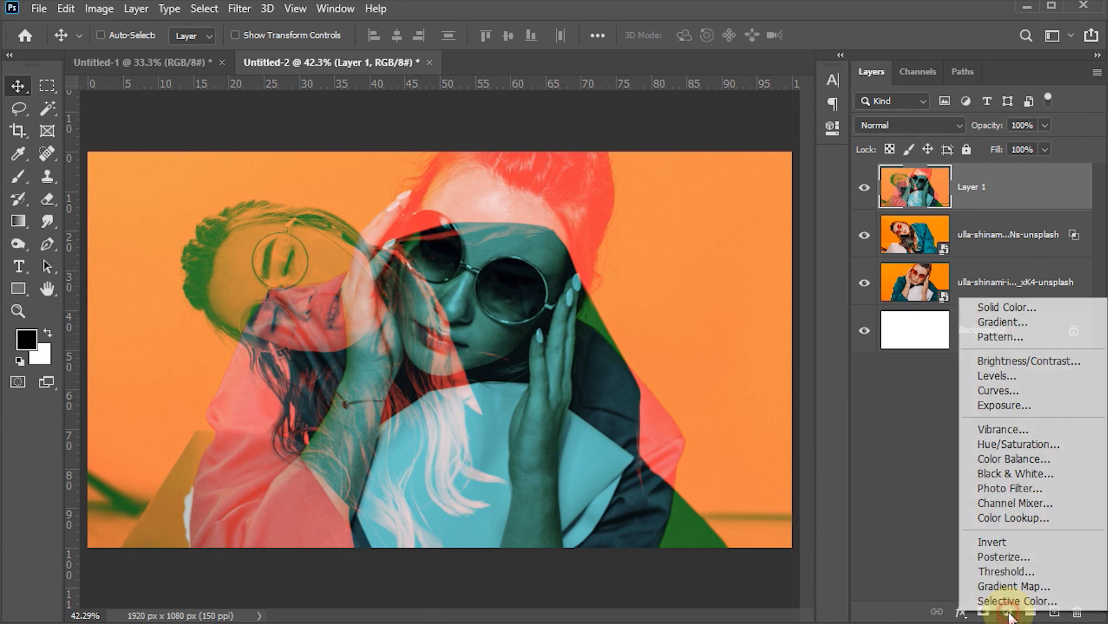
click(1006, 445)
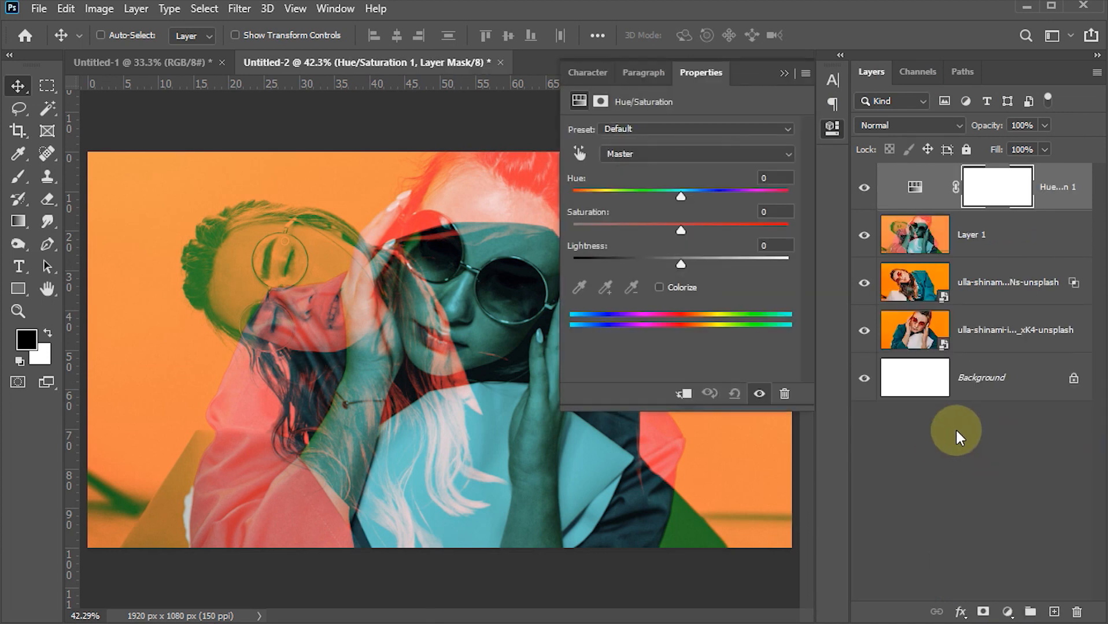
click(715, 154)
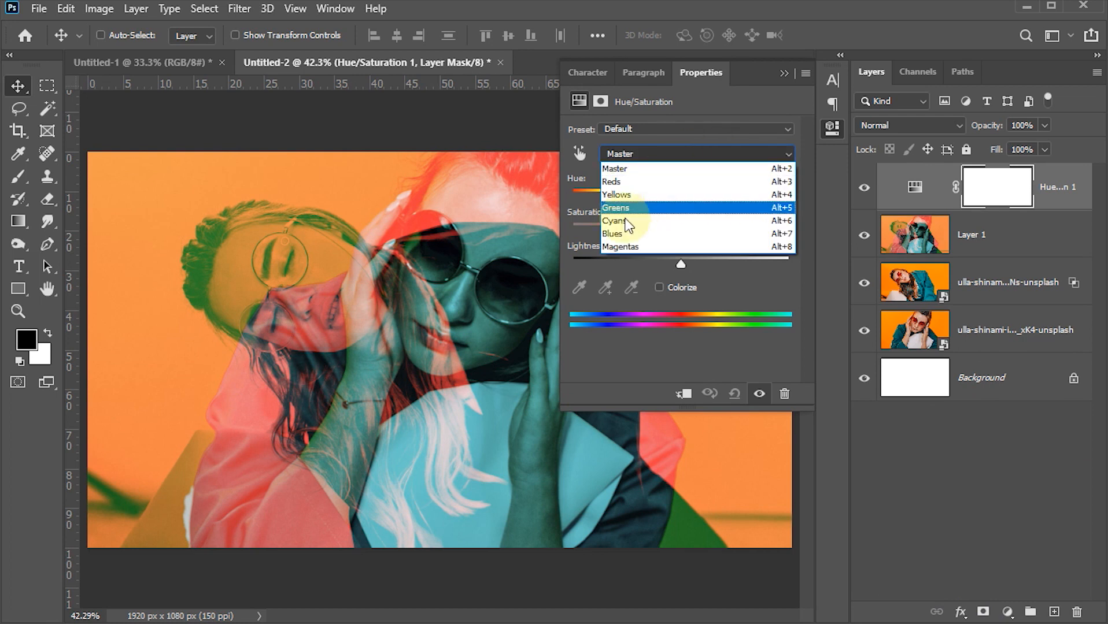
click(612, 181)
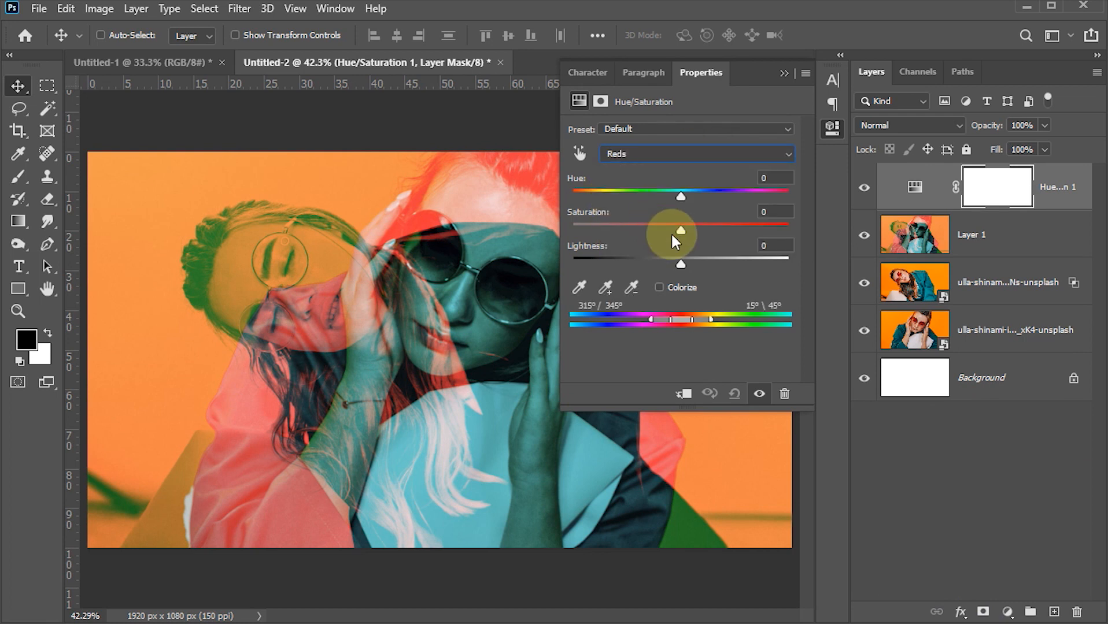
mouse_move(679, 230)
mouse_down()
mouse_move(615, 228)
mouse_move(710, 229)
mouse_move(669, 229)
mouse_up()
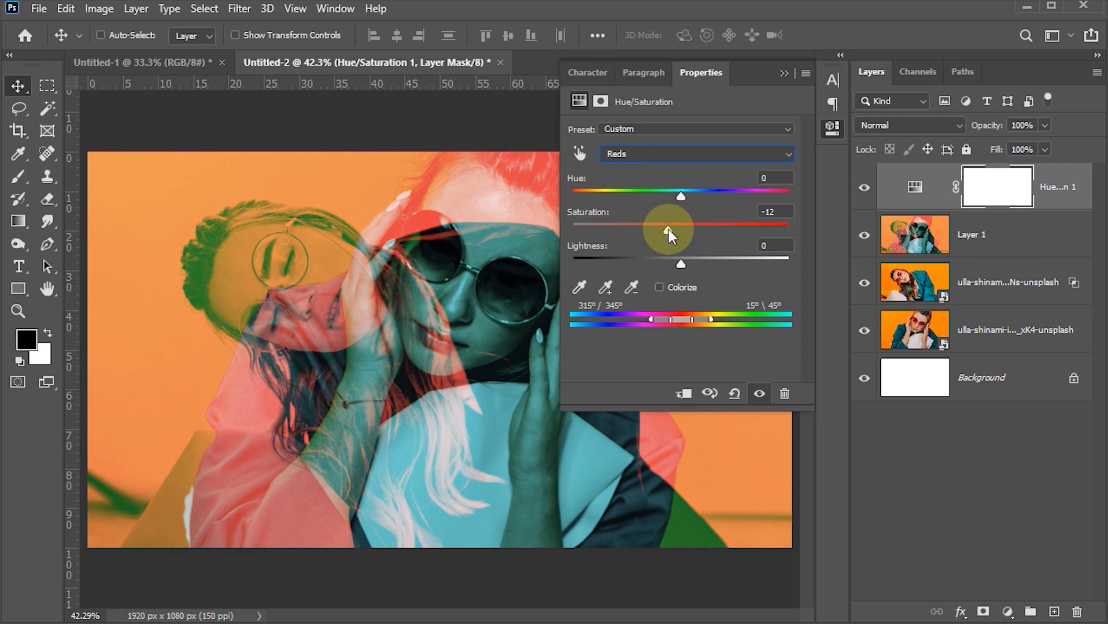
click(784, 72)
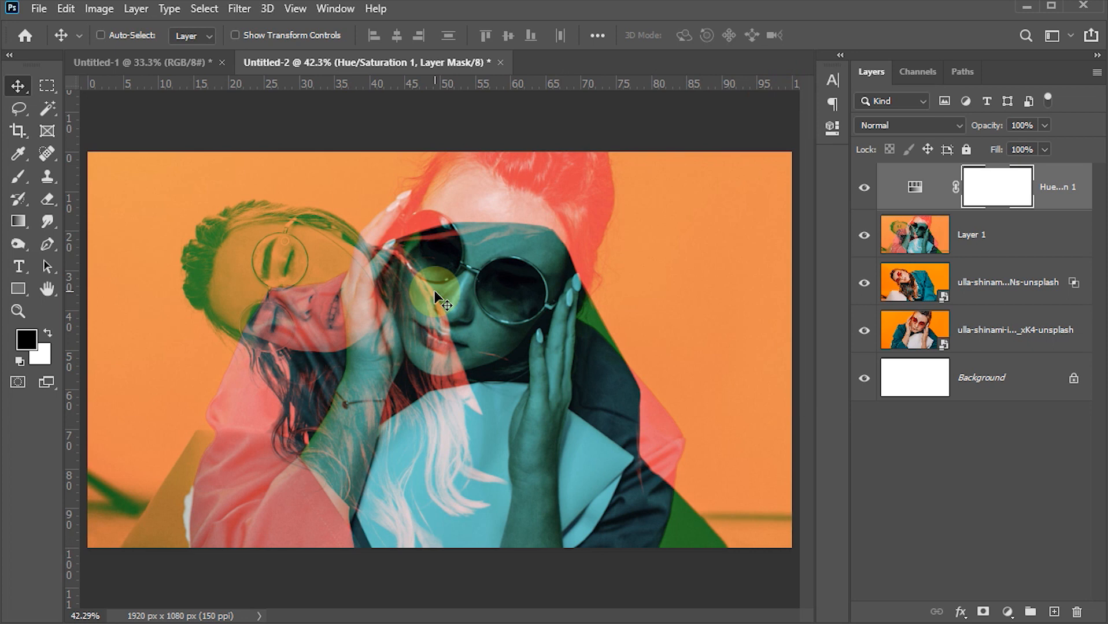